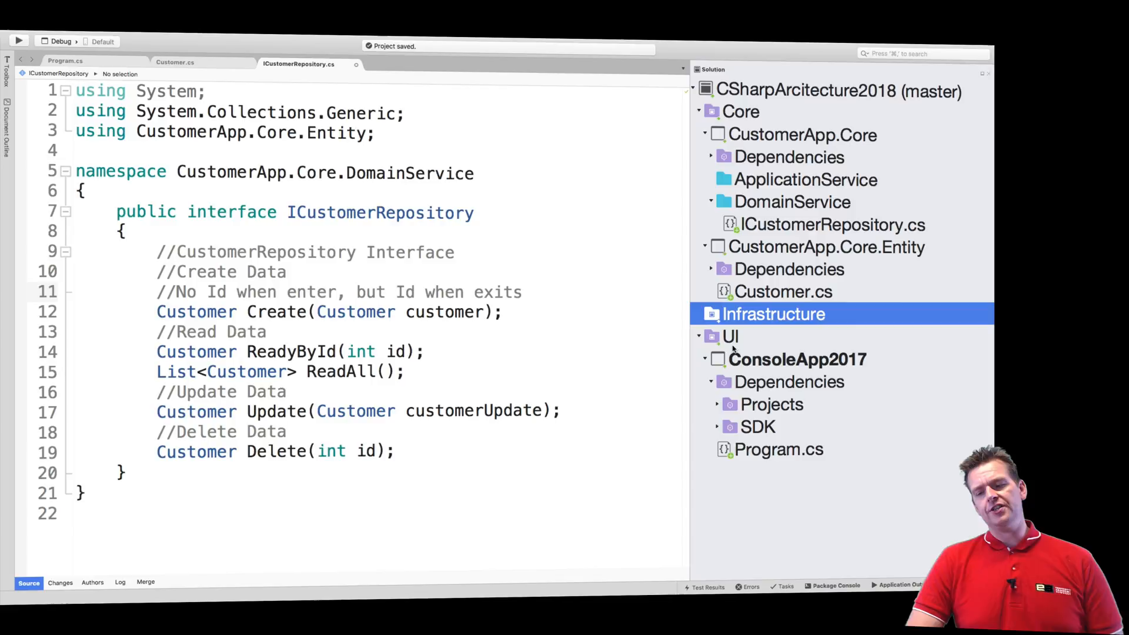
Review the Clean Architecture documentation page in the browser before returning to the solution.
right_click(776, 319)
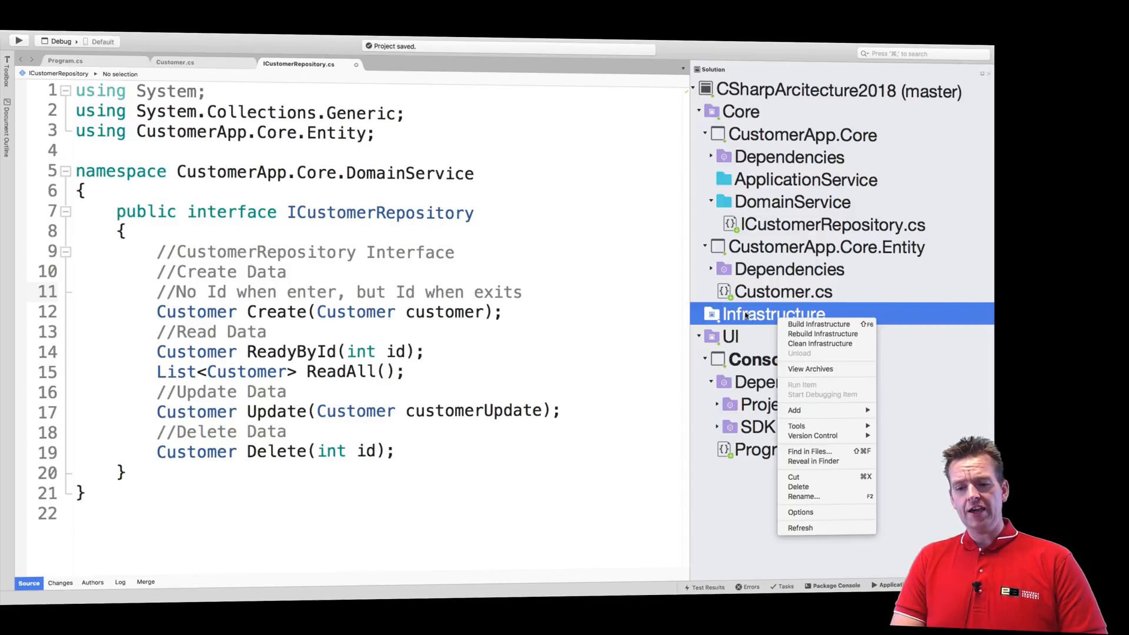
key(Escape)
click(702, 111)
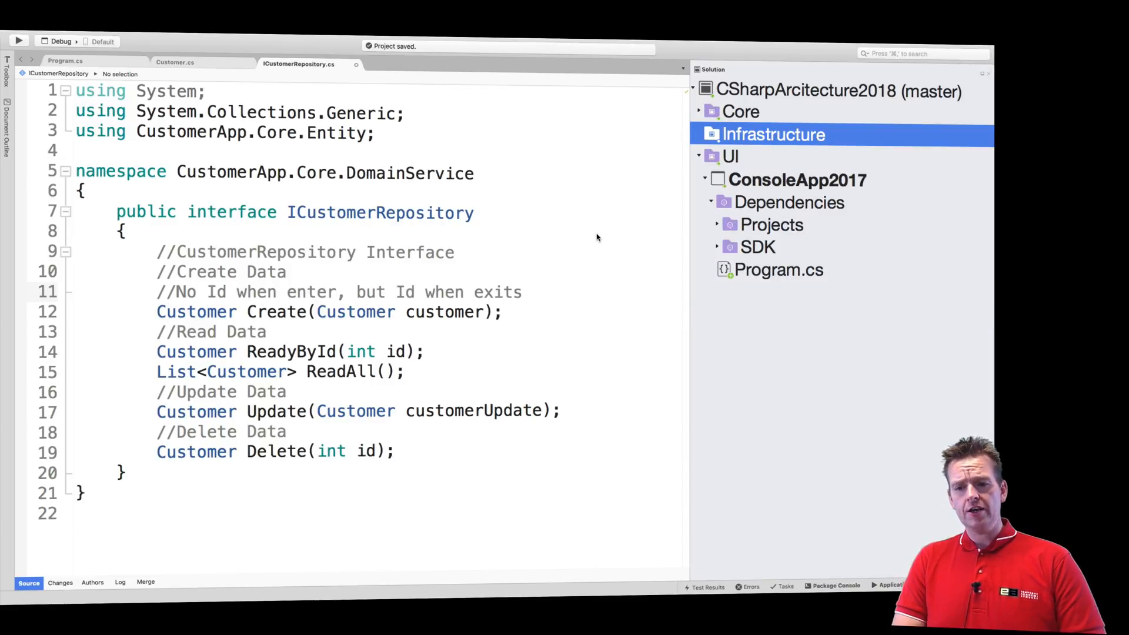
key(super+Tab)
click(345, 47)
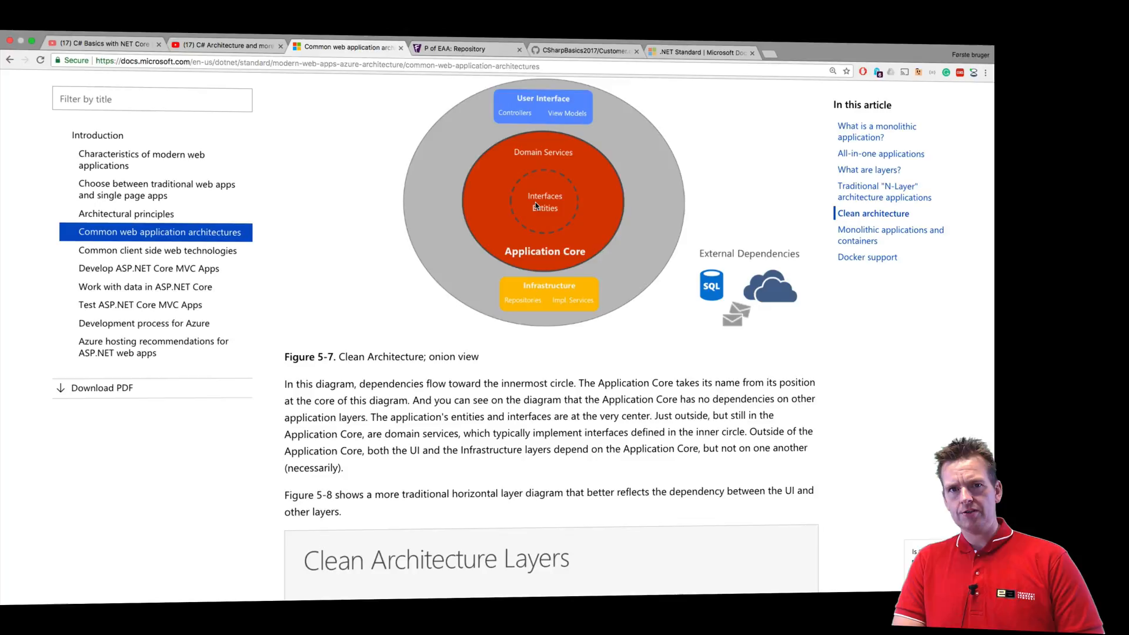
key(ctrl+Left)
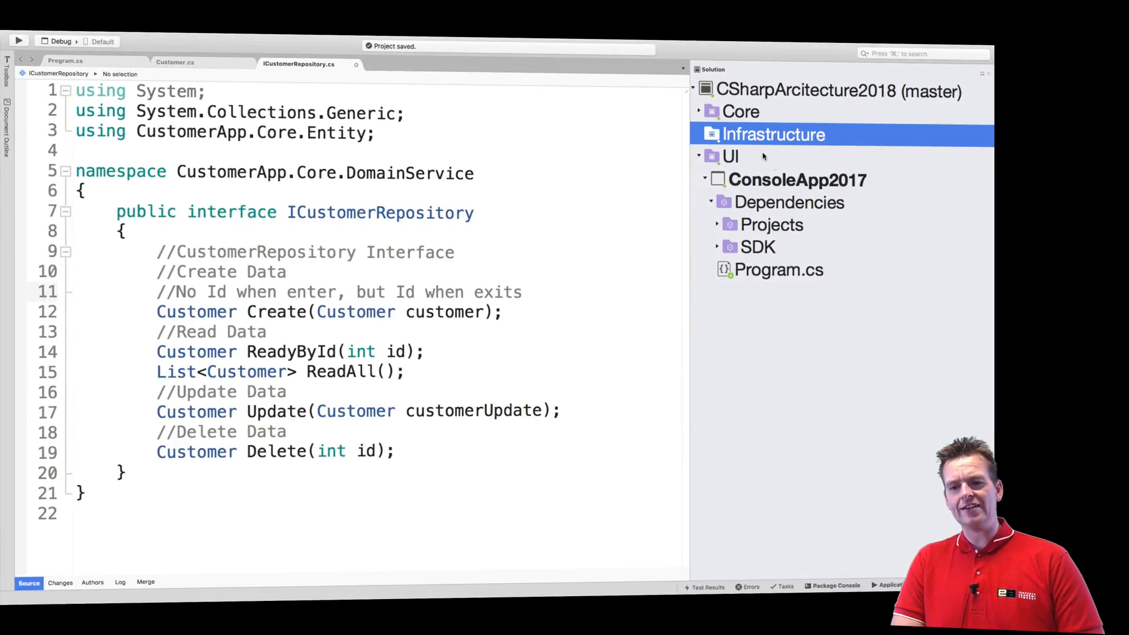
Start a new .NET Core Class Library project under Infrastructure, keeping .NET Core 2.1.
right_click(774, 140)
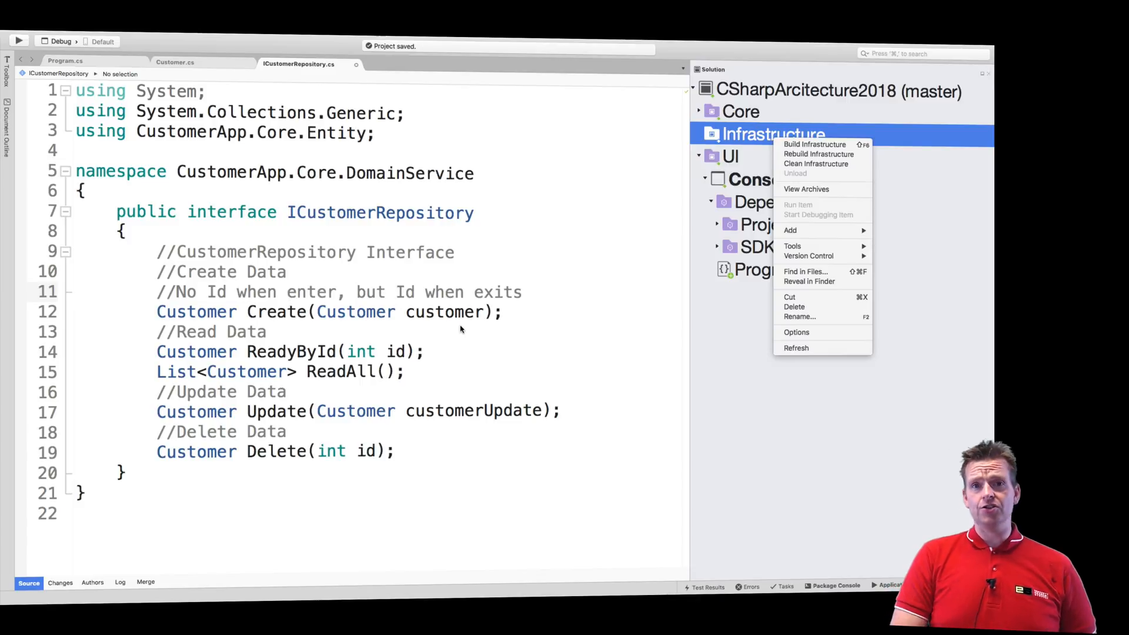
mouse_move(791, 230)
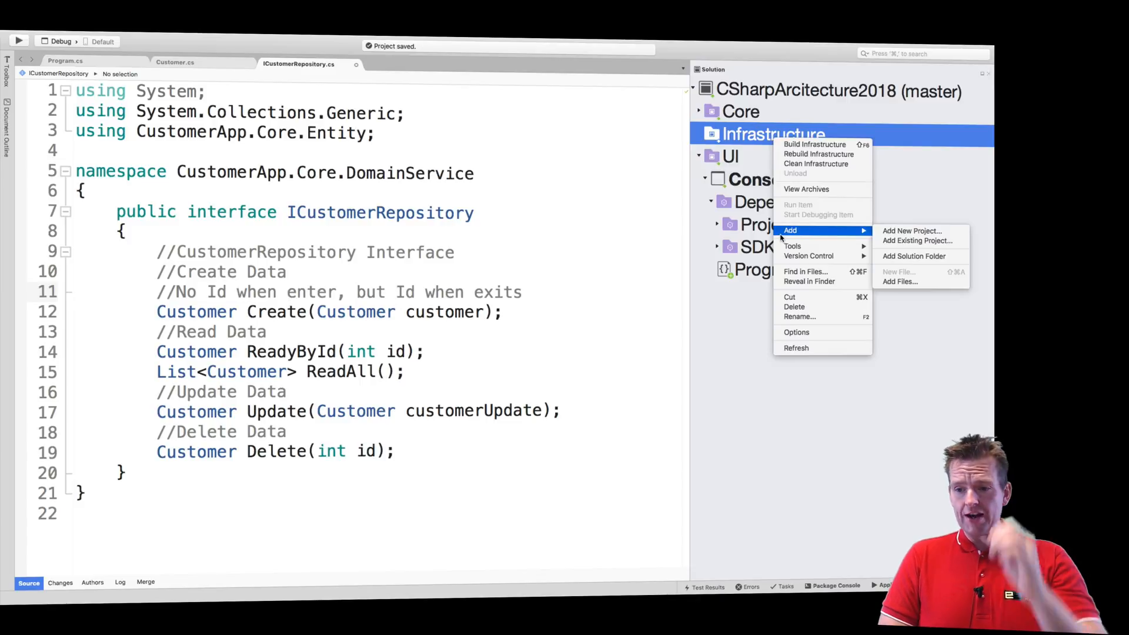
click(911, 231)
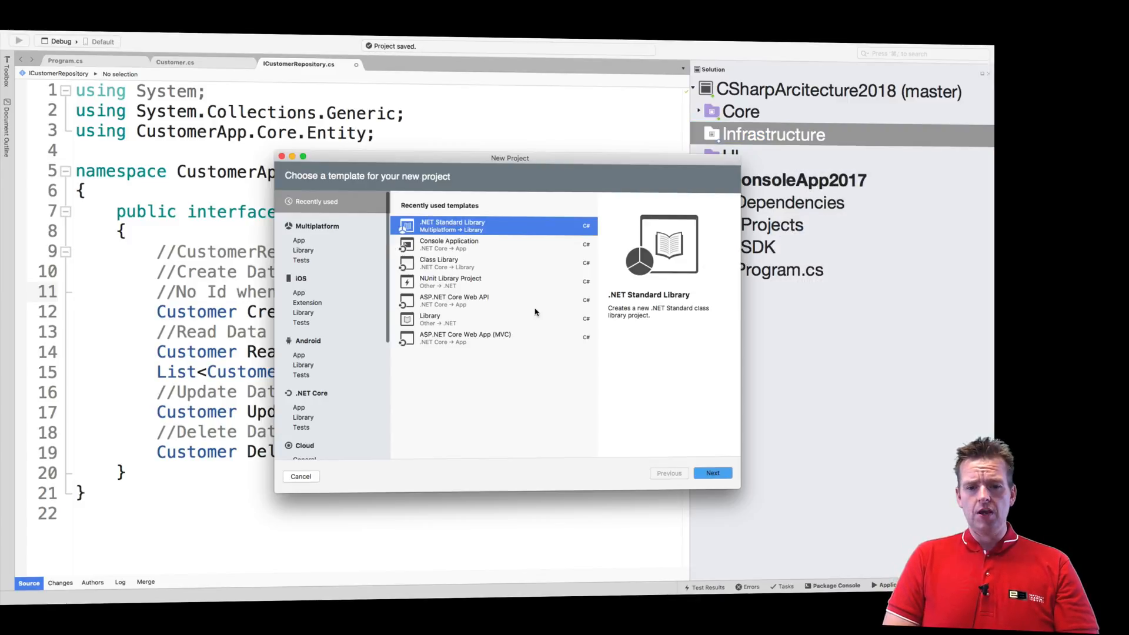
click(472, 264)
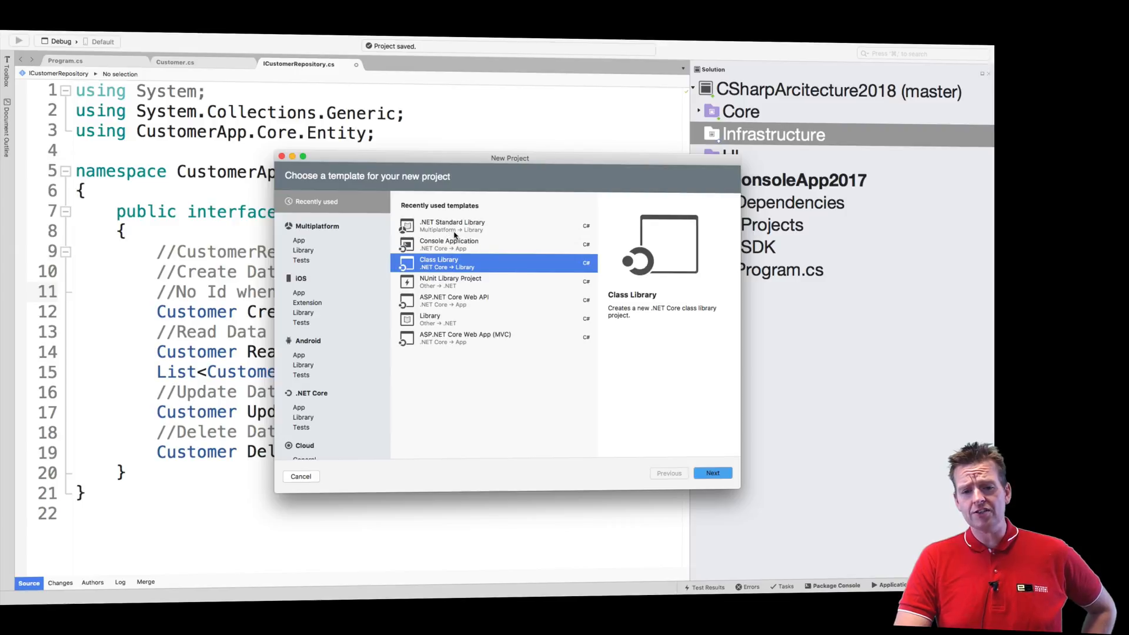
scroll(291, 395, down, 3)
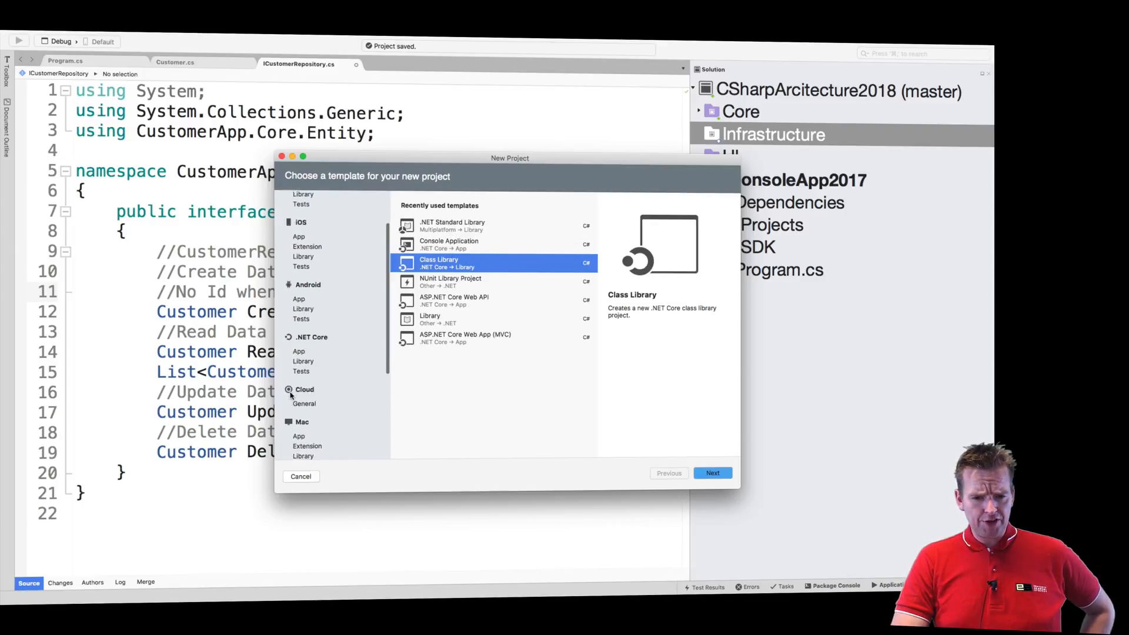
click(304, 350)
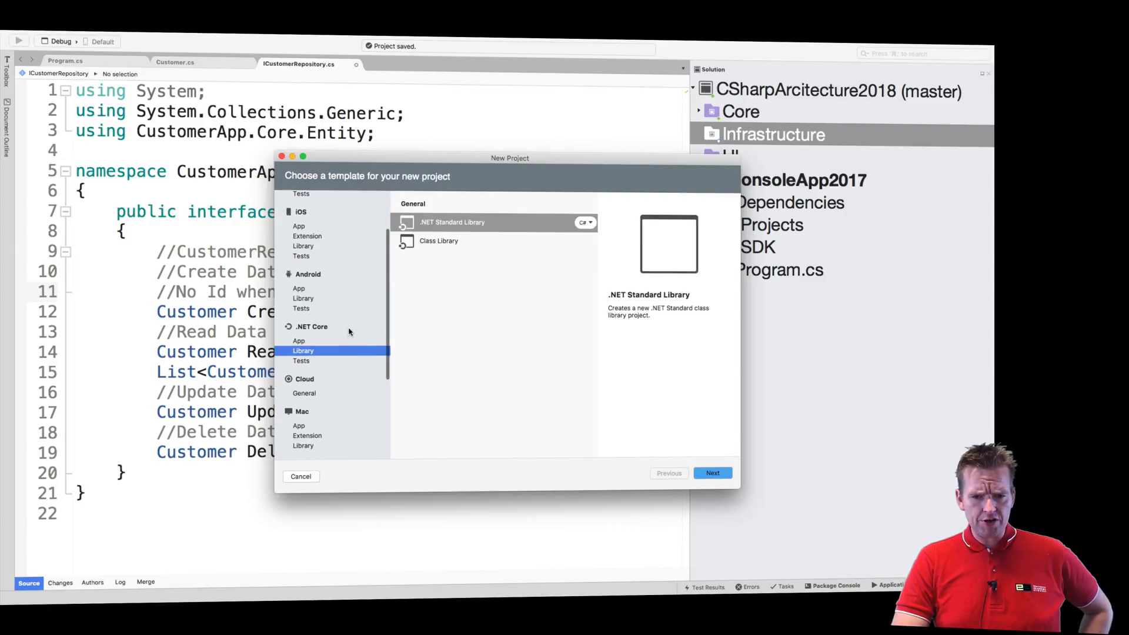
click(449, 244)
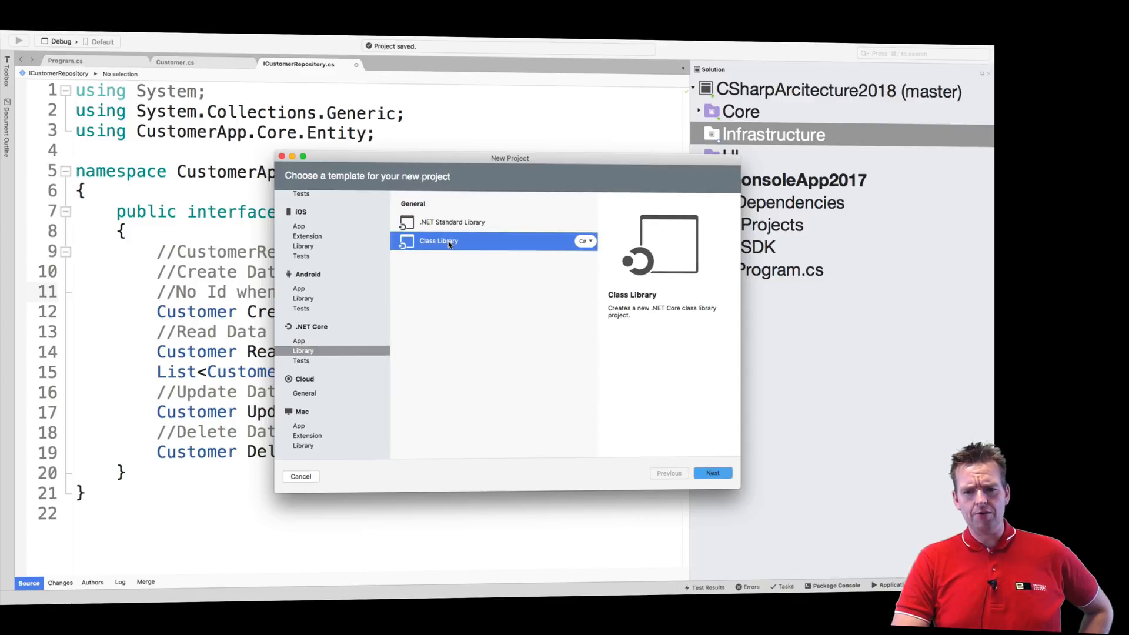
click(713, 472)
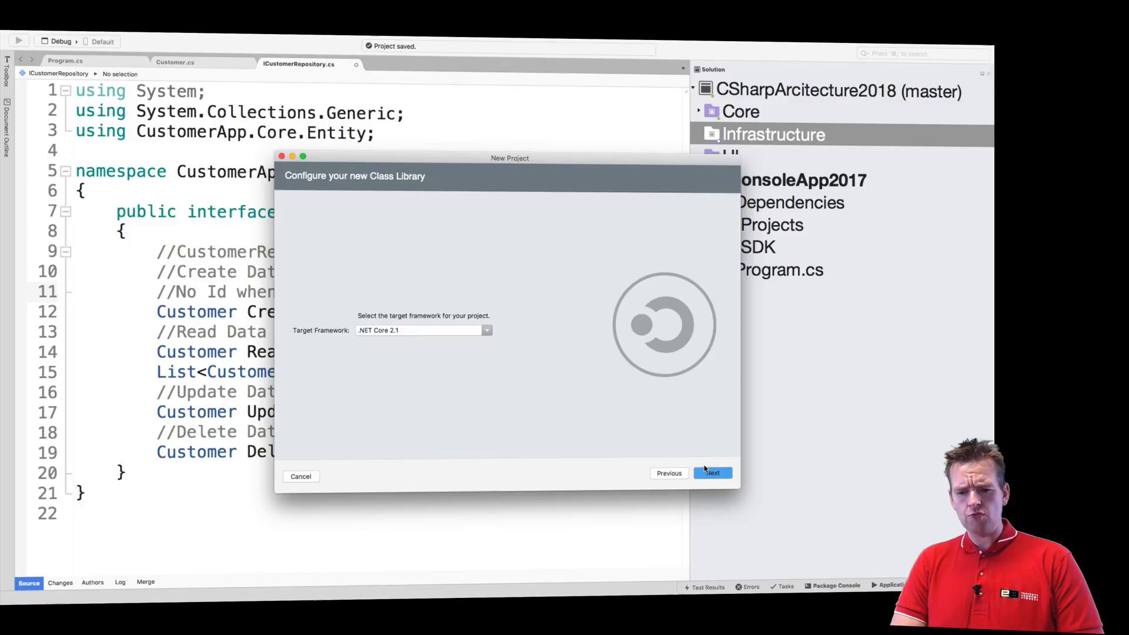
click(713, 472)
text(CustomerApp.Infrastructure.Static.Data)
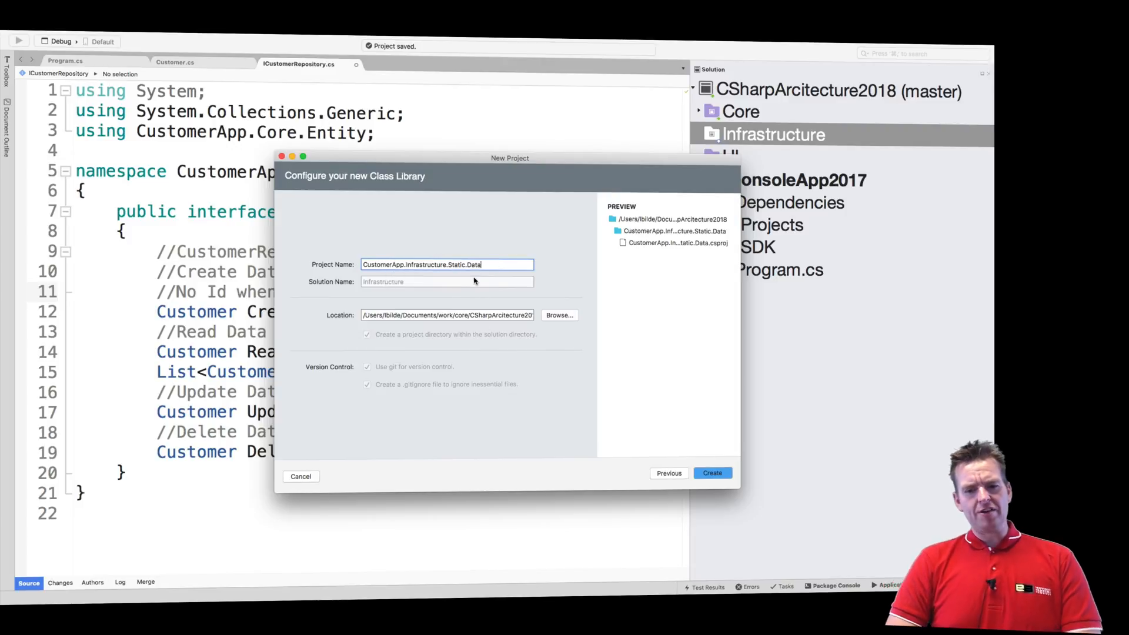
Name the project CustomerApp.Infrastructure.Static.Data and create it.
triple_click(484, 265)
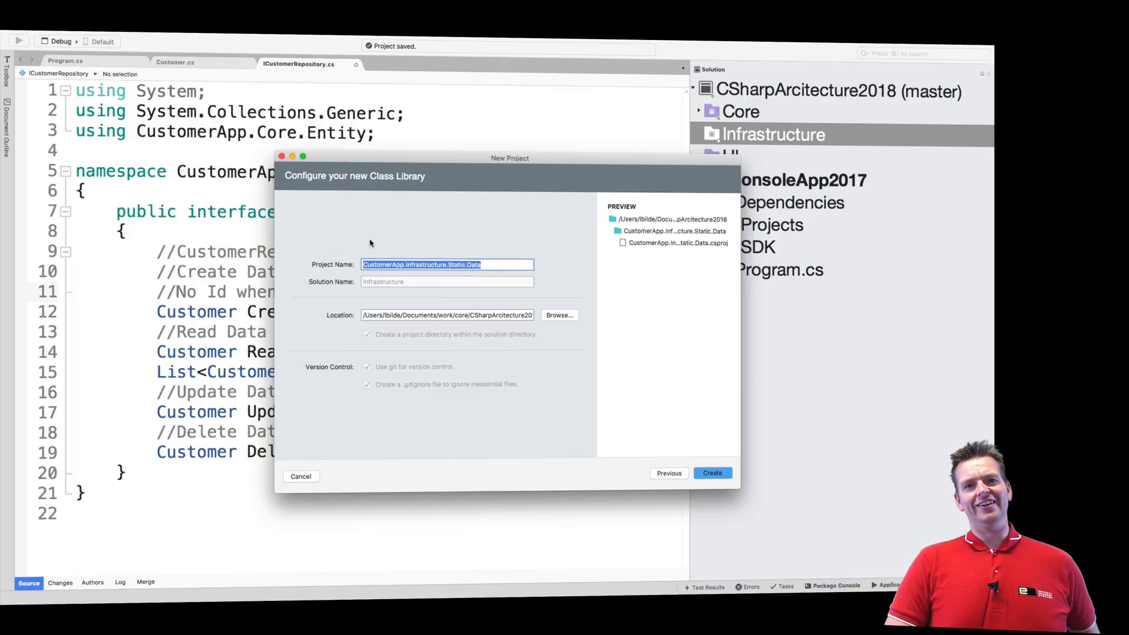
double_click(456, 264)
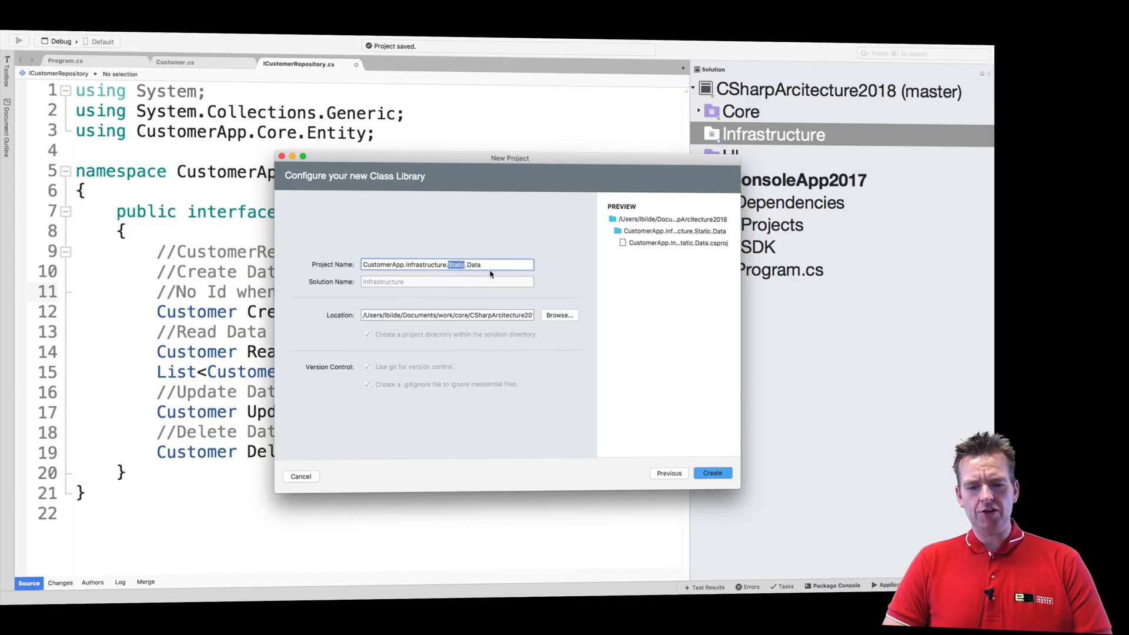
double_click(492, 265)
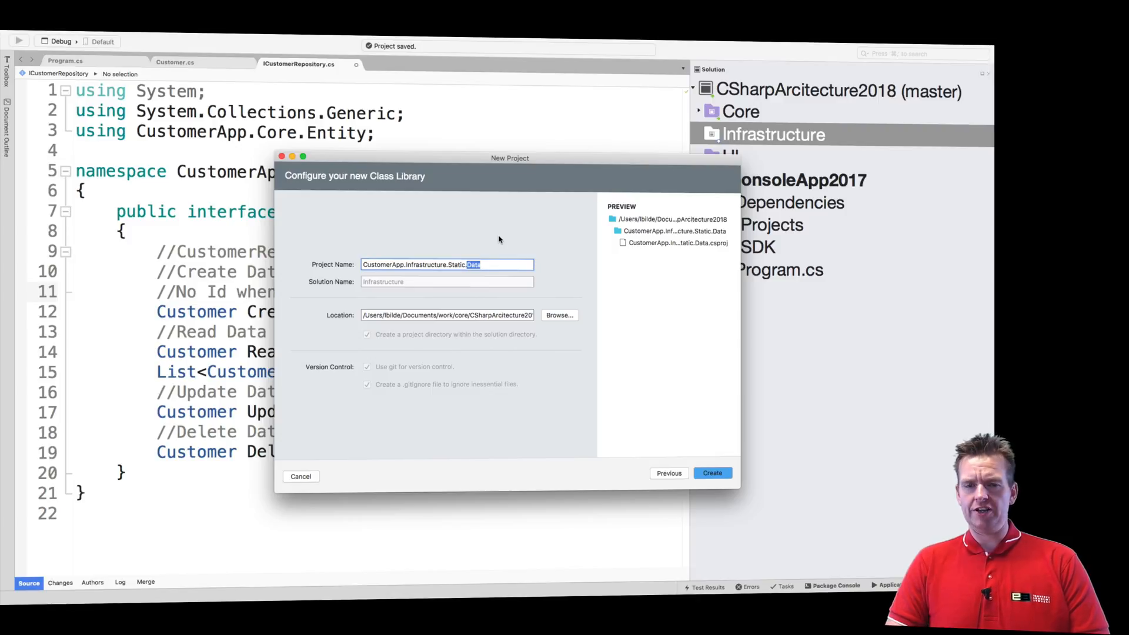
click(712, 472)
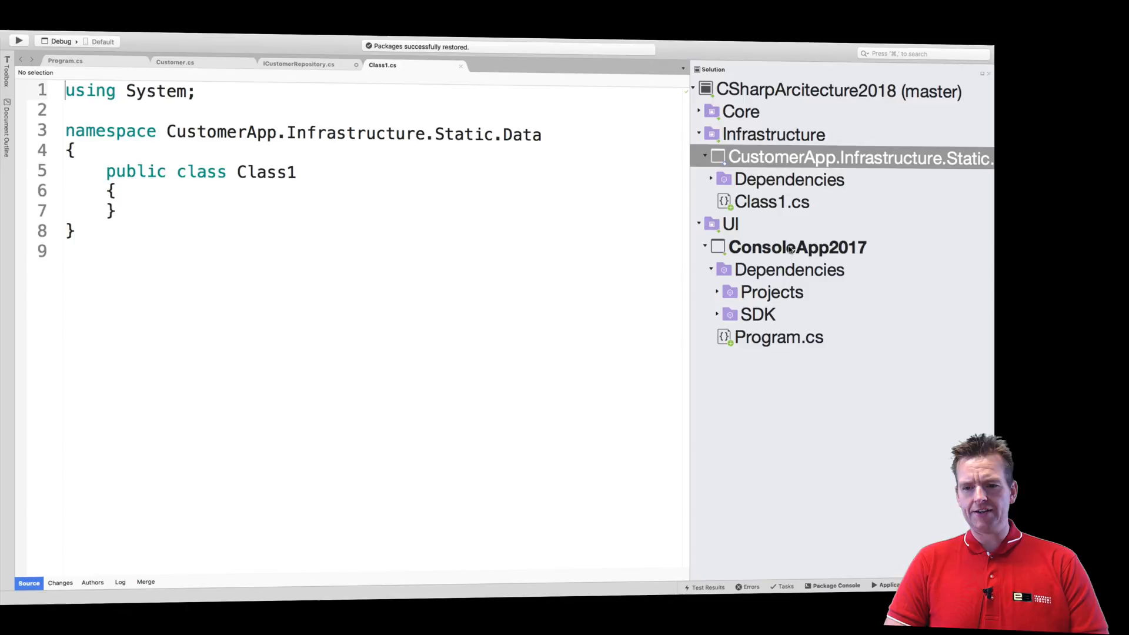
Delete the default Class1.cs file from the new data project.
right_click(782, 201)
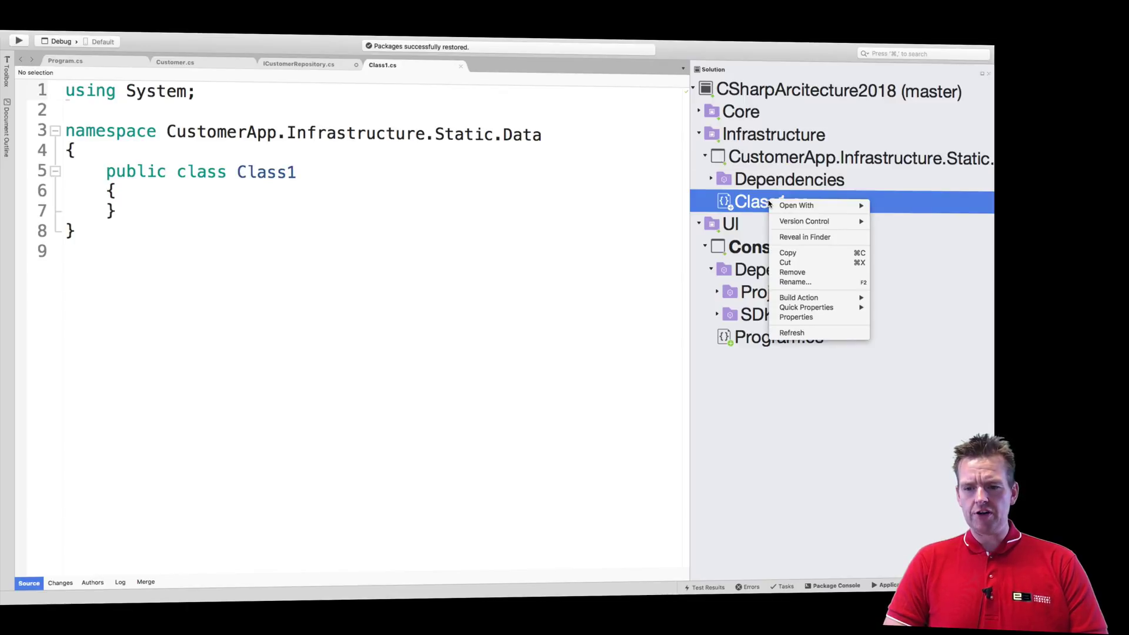
click(792, 272)
click(499, 116)
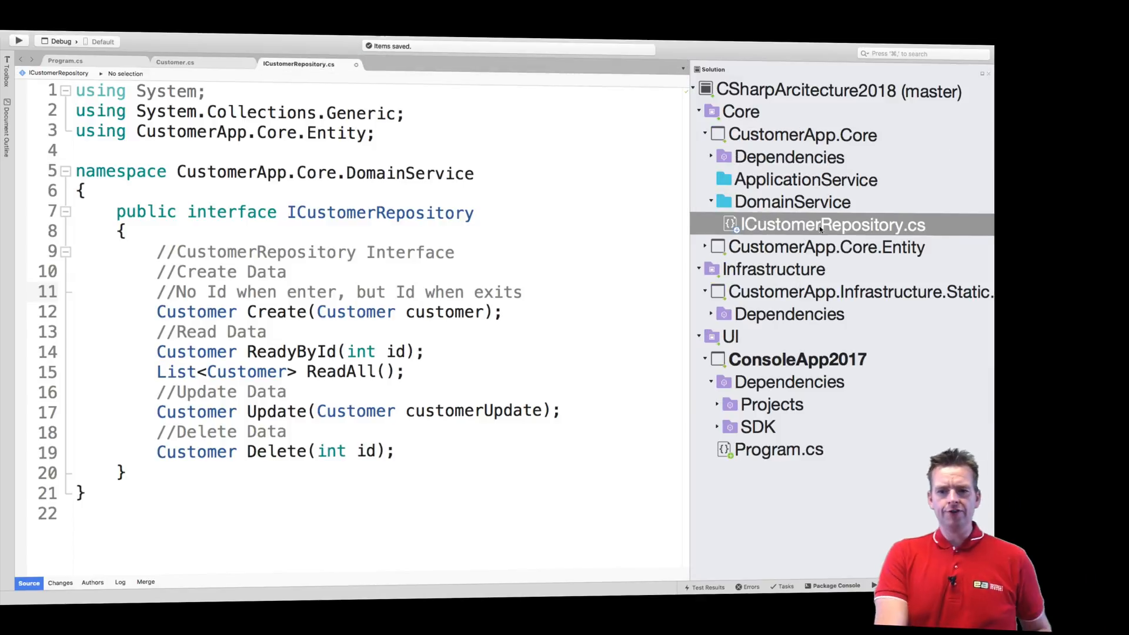
Add a Repositories folder to the CustomerApp.Infrastructure.Static.Data project.
click(815, 292)
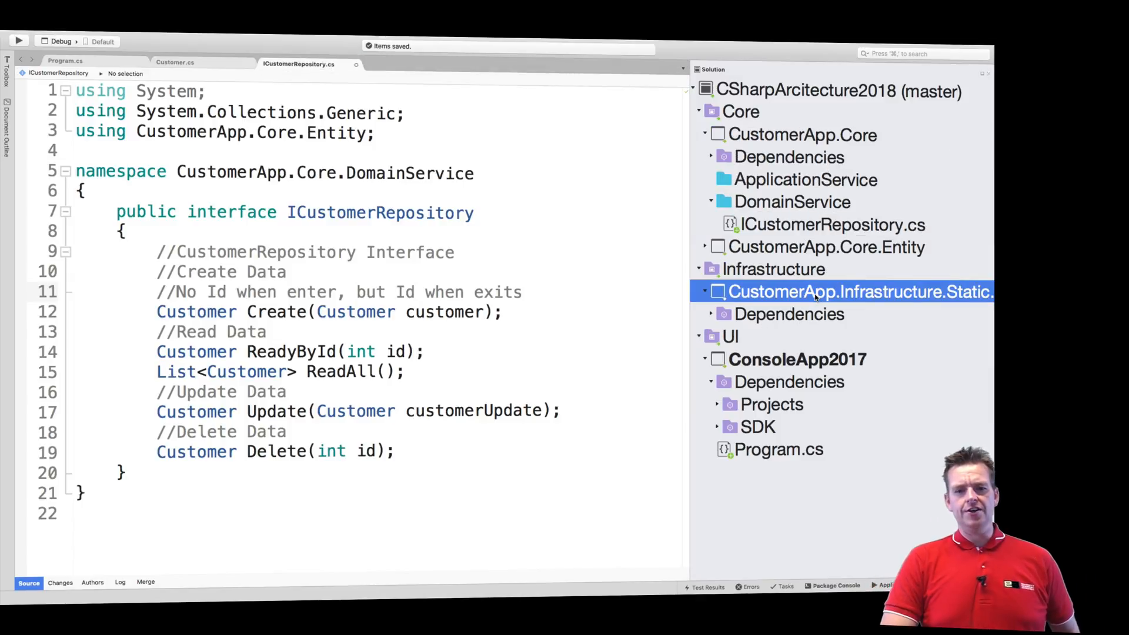
right_click(816, 297)
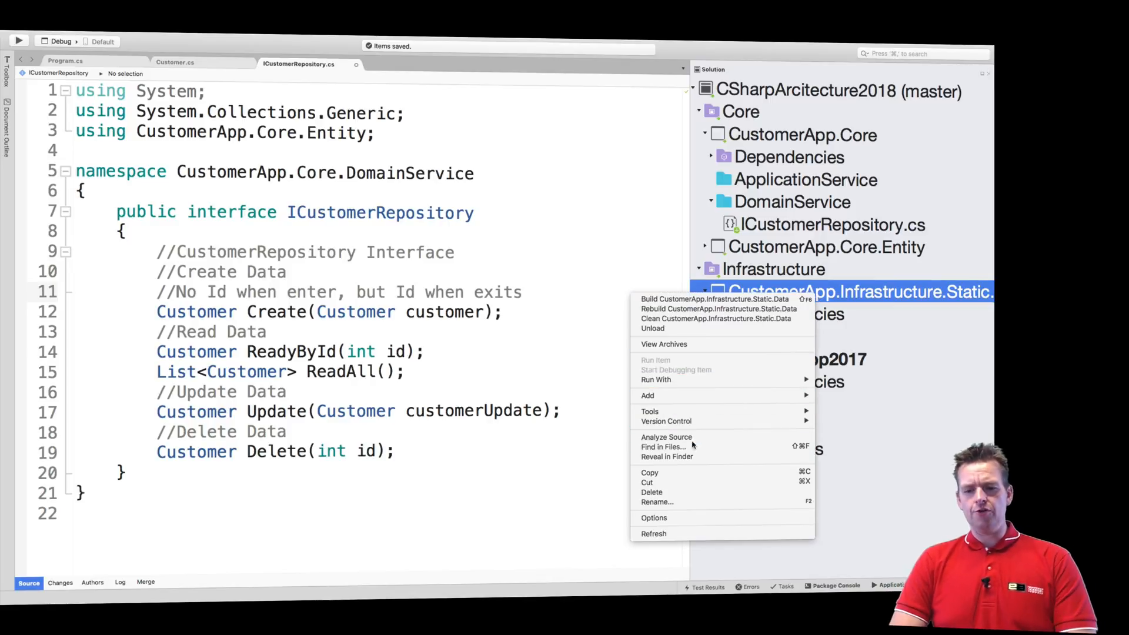
mouse_move(670, 395)
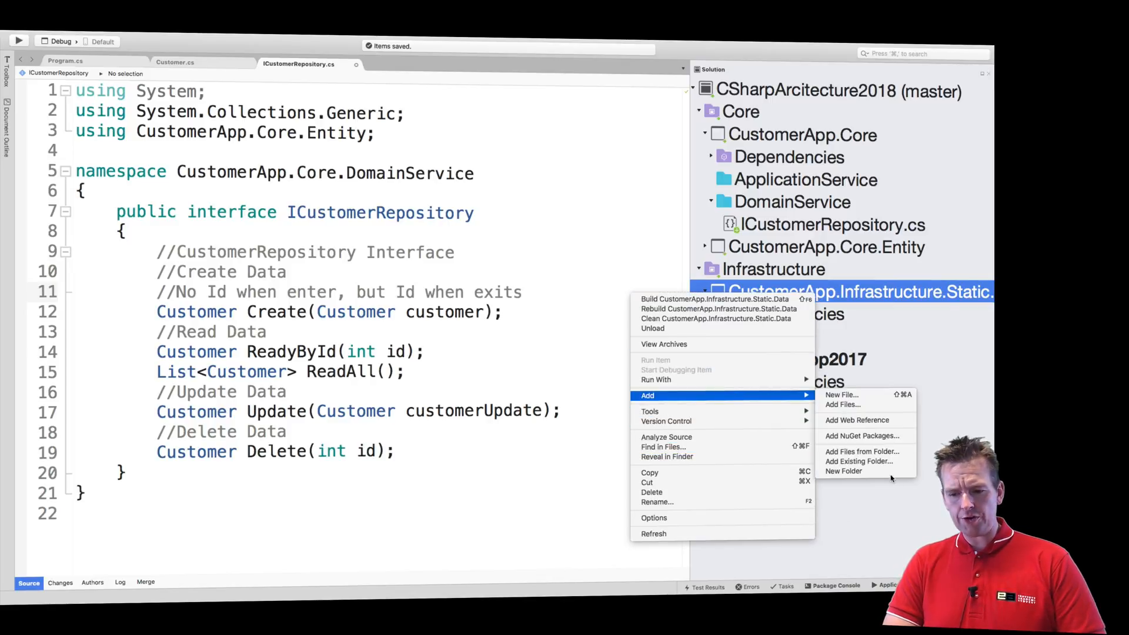
click(891, 477)
text(R)
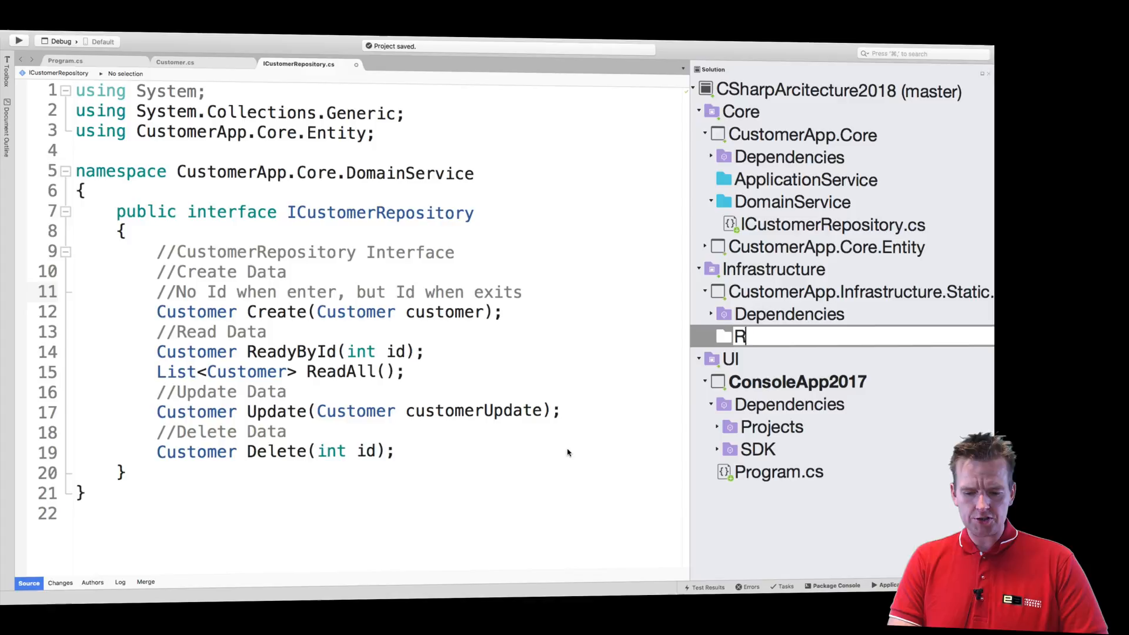
text(epos)
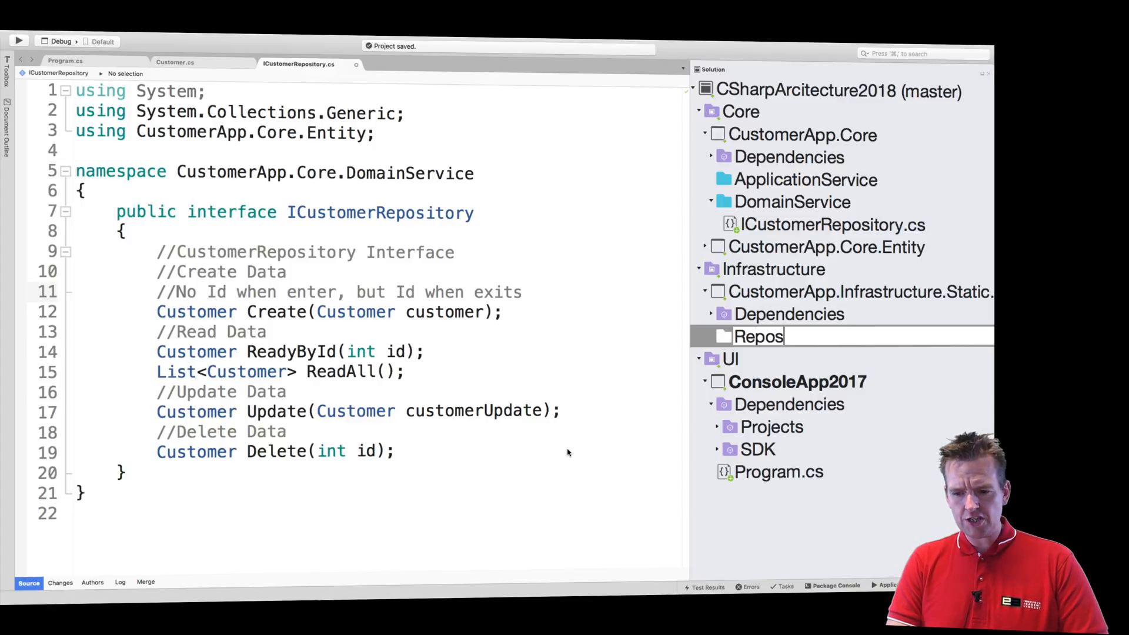
text(ito)
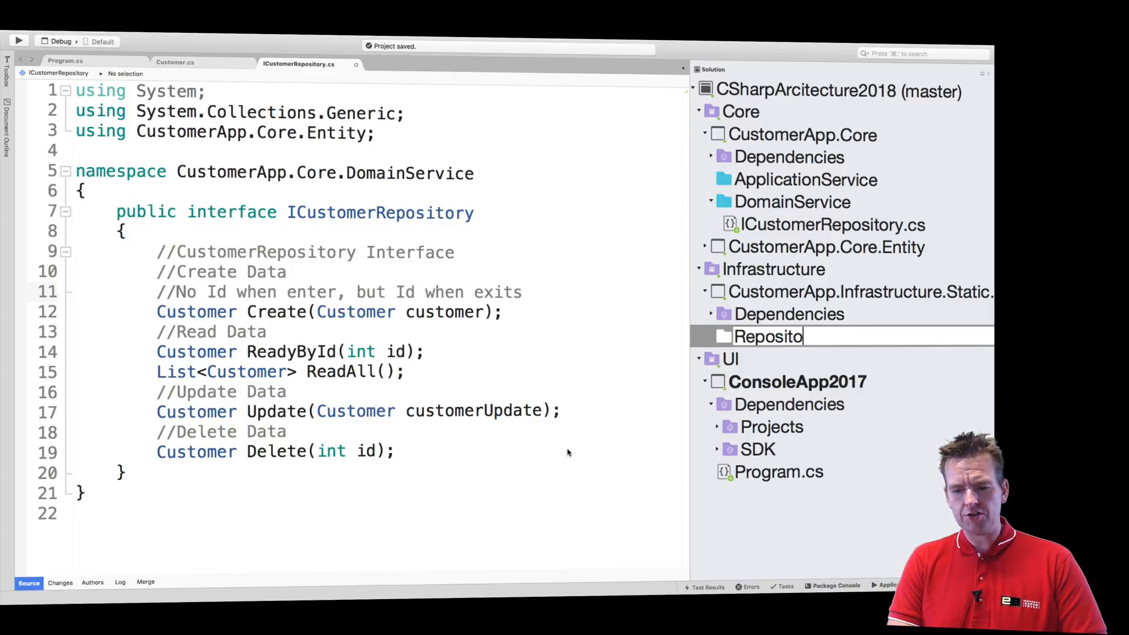
text(ries)
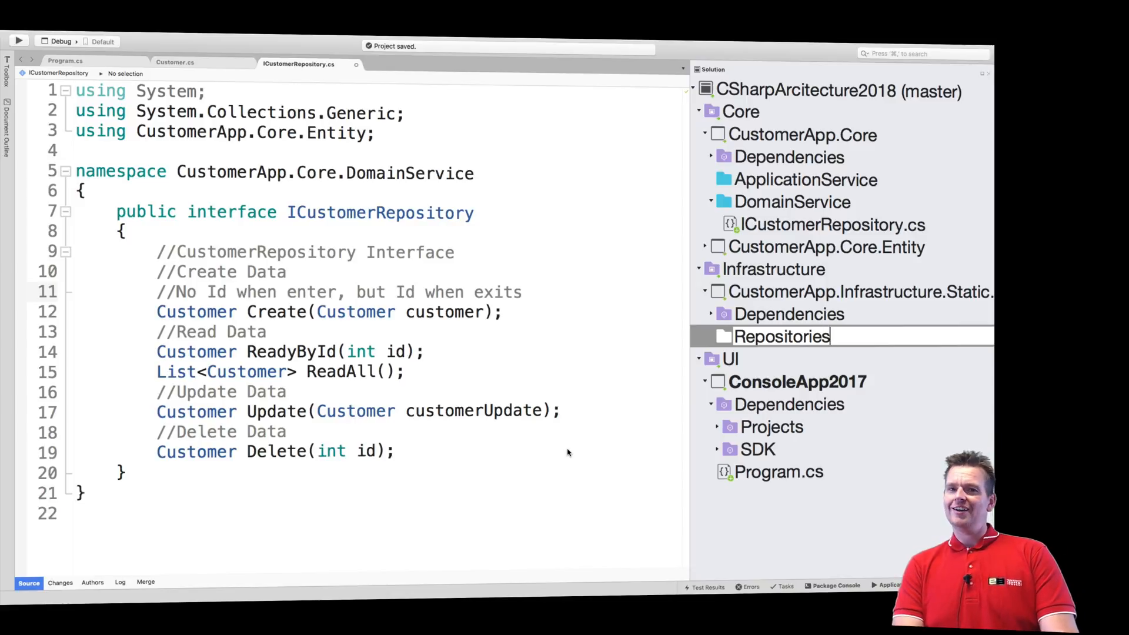
key(Return)
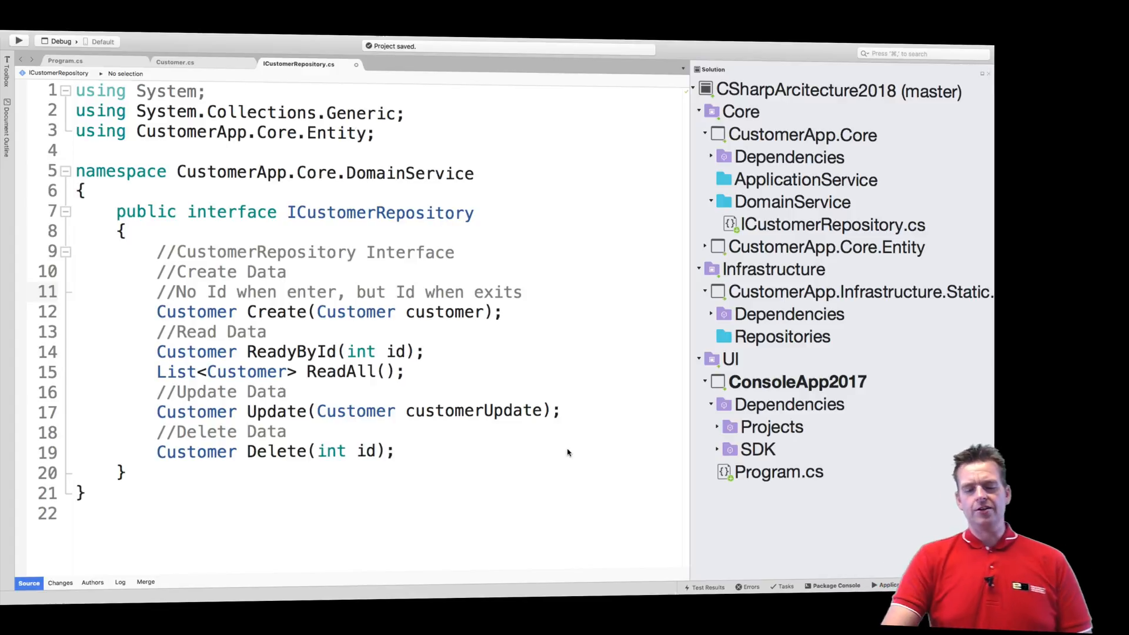
click(781, 337)
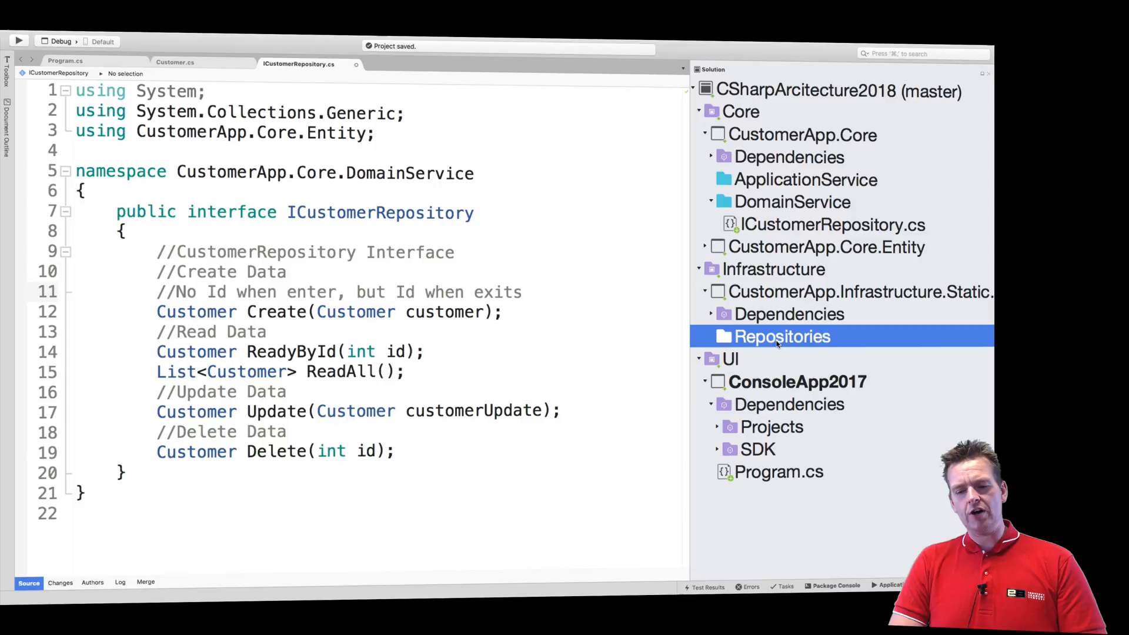
Create an empty CustomerRepository class file in the Repositories folder.
right_click(770, 347)
mouse_move(787, 350)
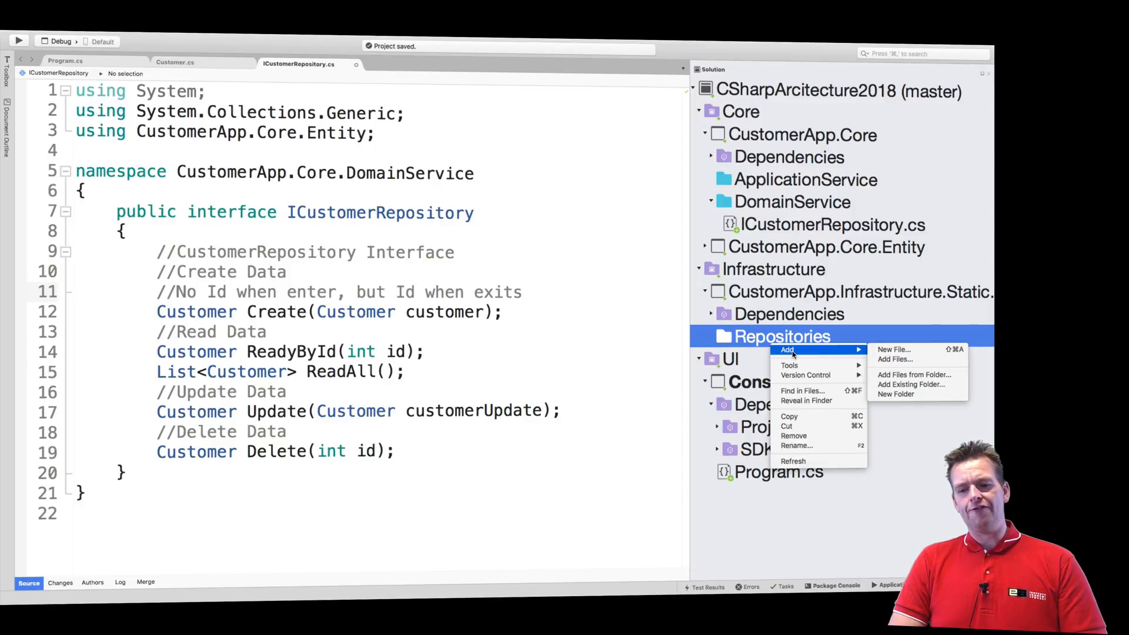
click(892, 350)
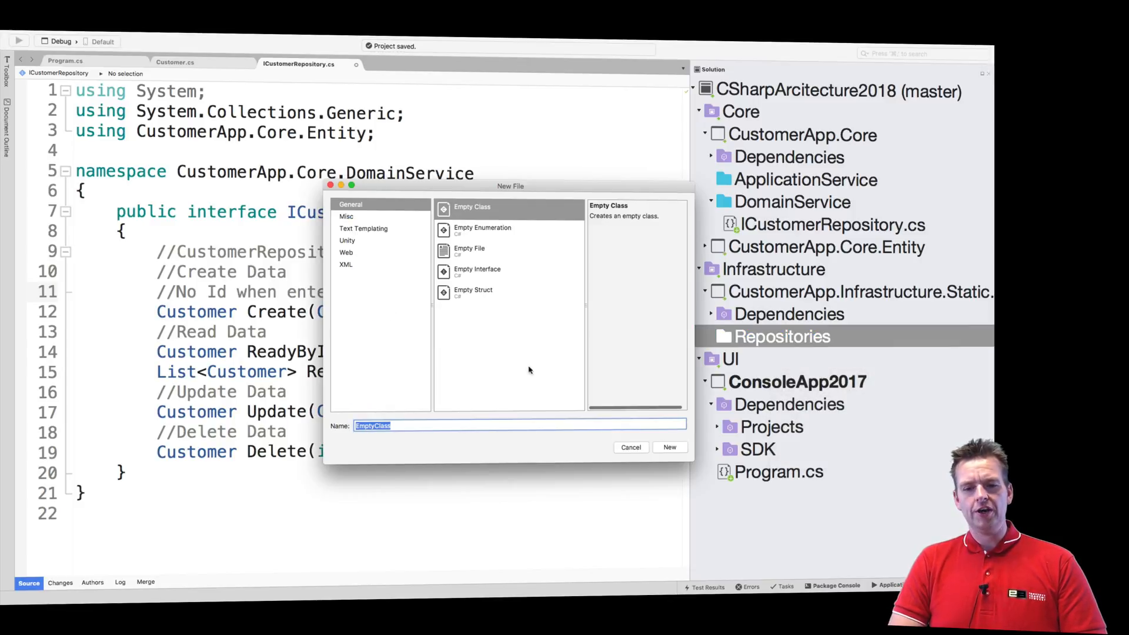
text(CustomerRep)
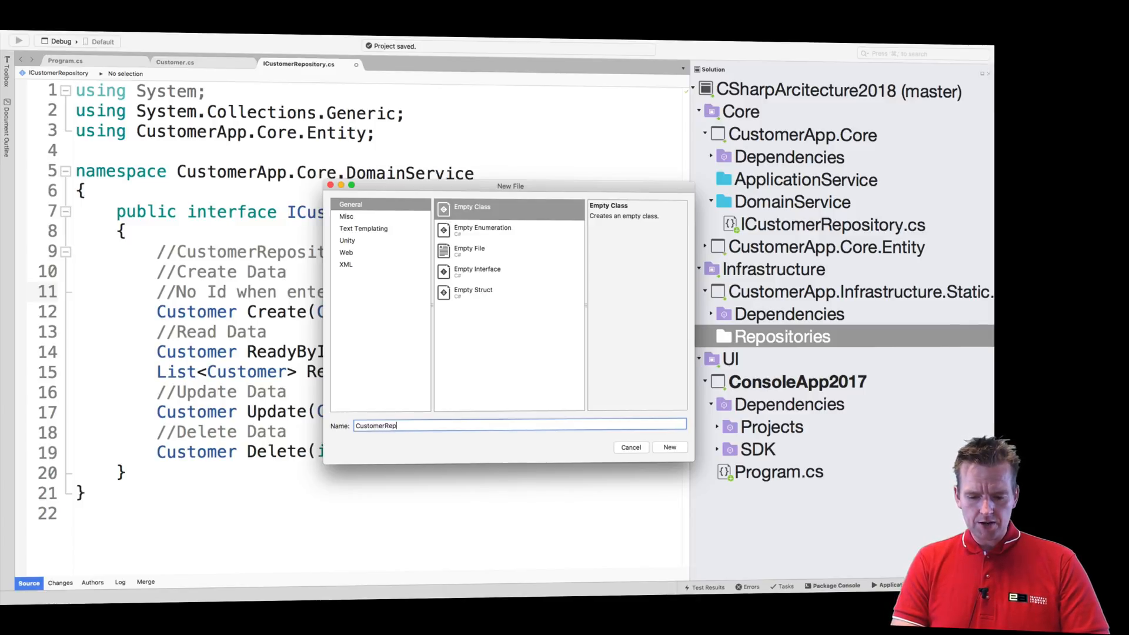
text(ory)
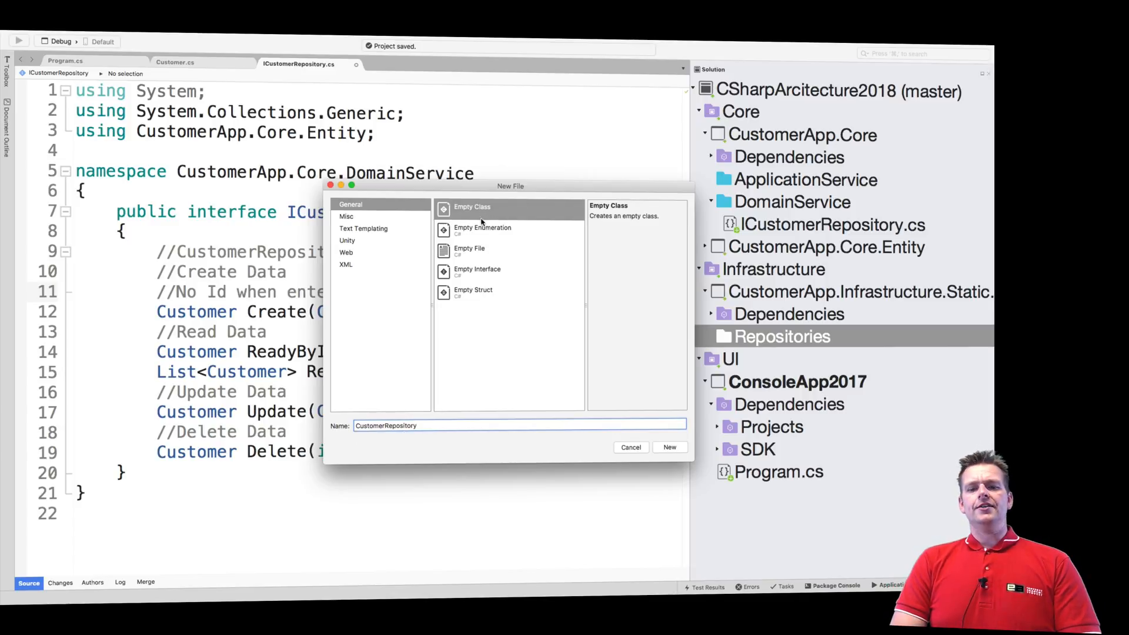
click(672, 447)
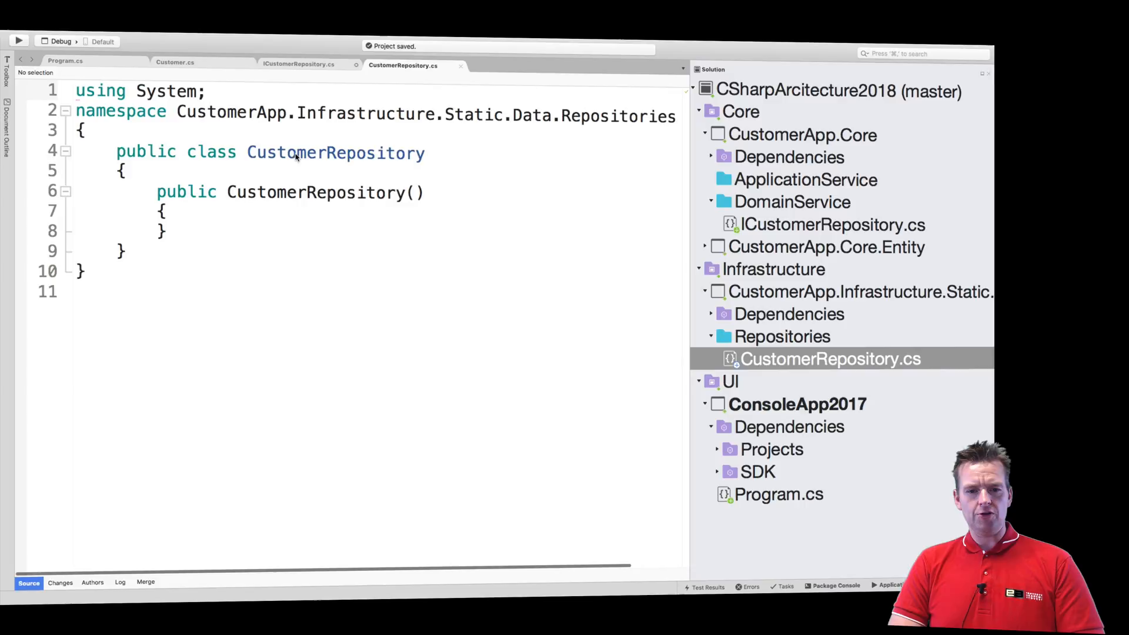
Extend the class declaration to 'CustomerRepository : ICustomerRepository'.
double_click(441, 154)
text(:)
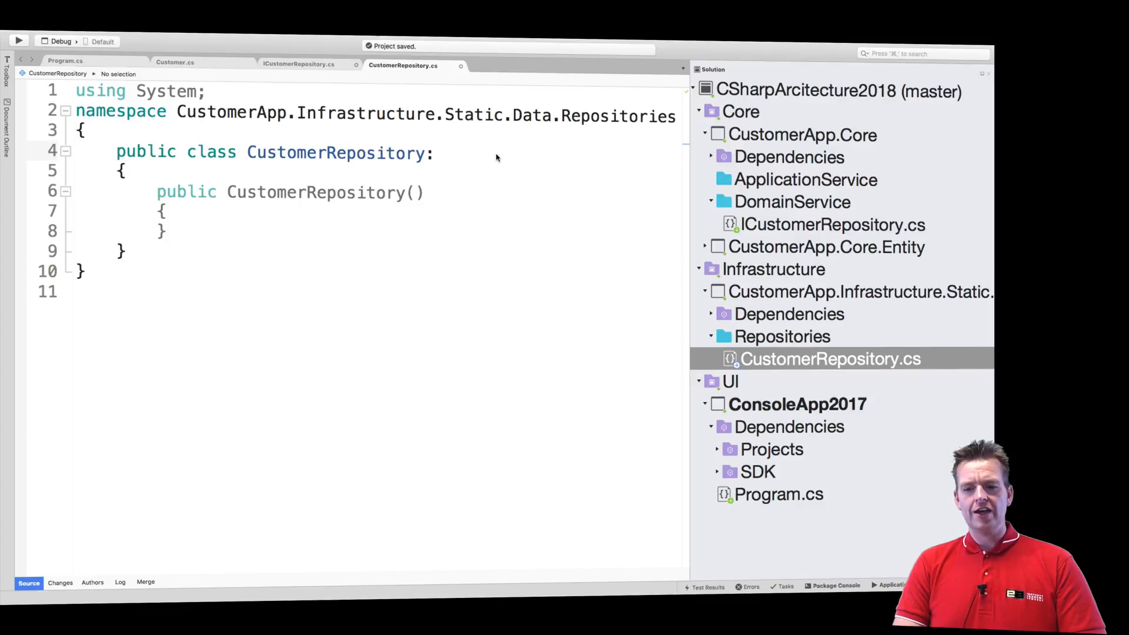
text( ICu)
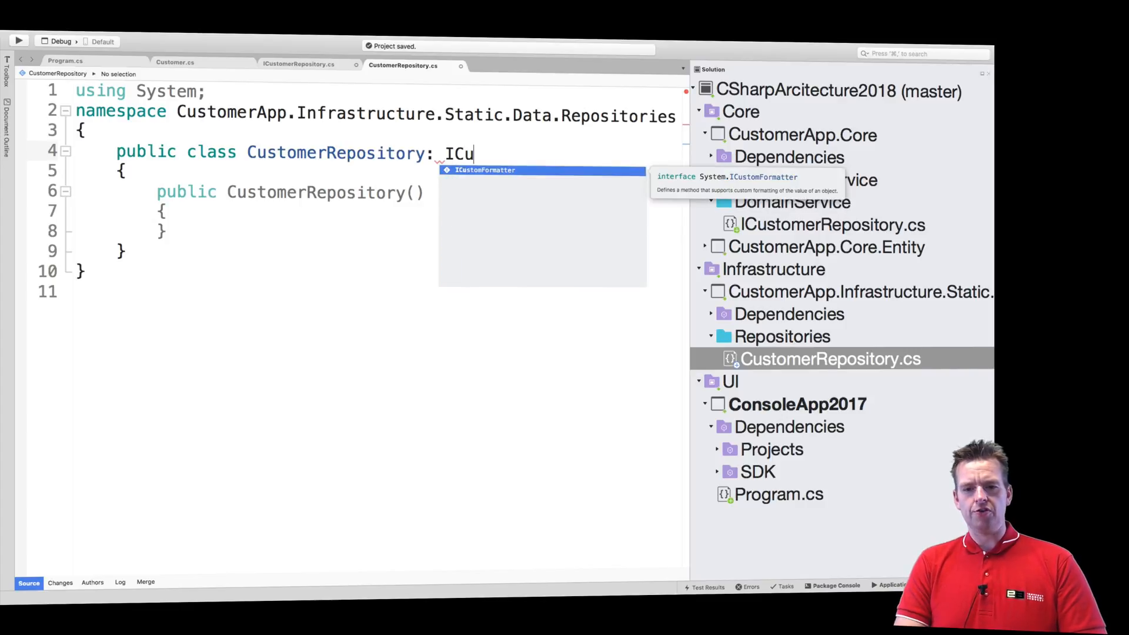
text(stomerRepos)
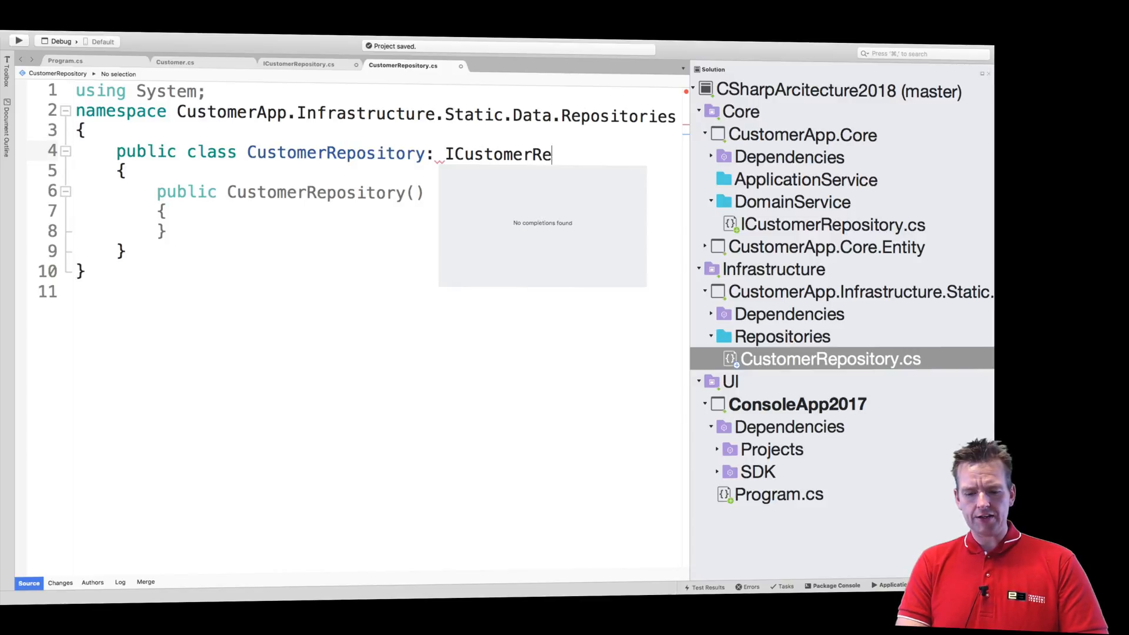
text(it)
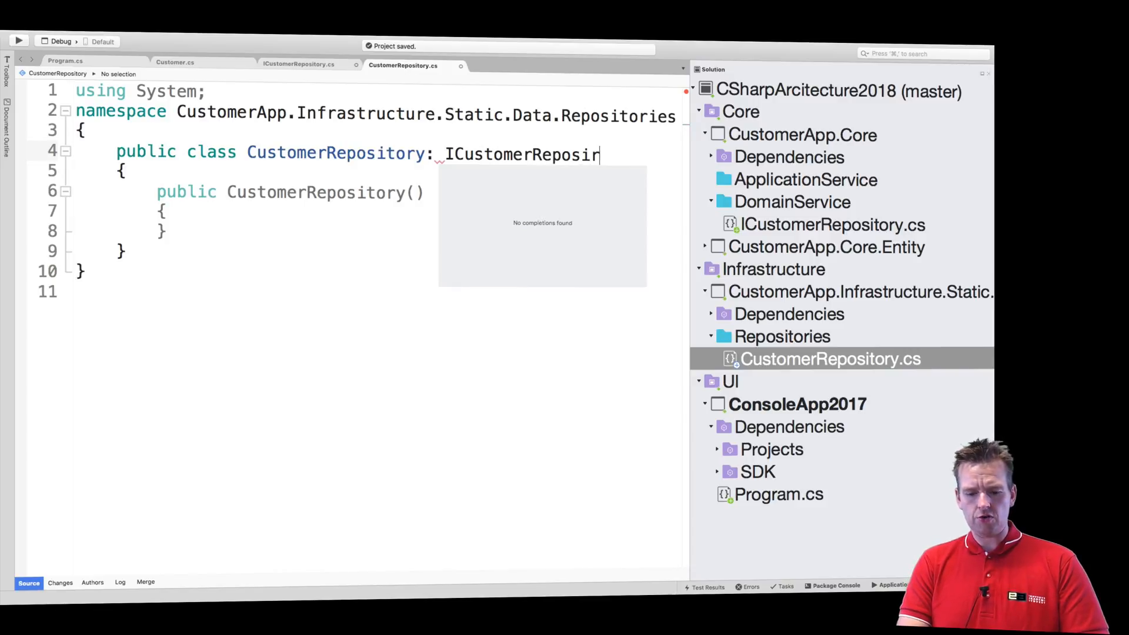
text(ory)
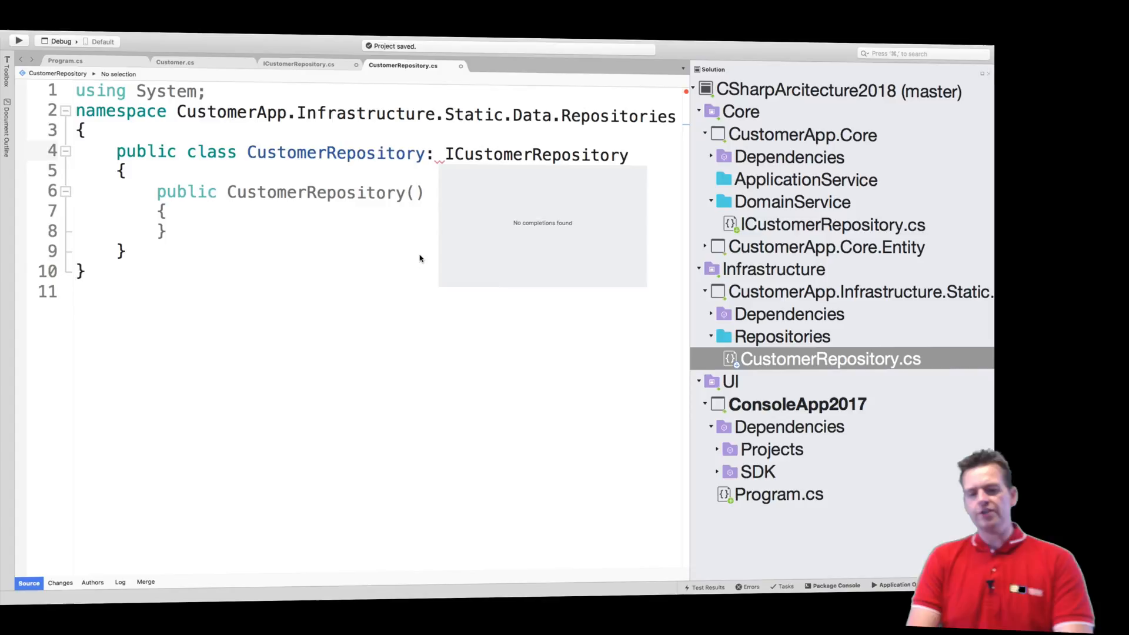
key(Escape)
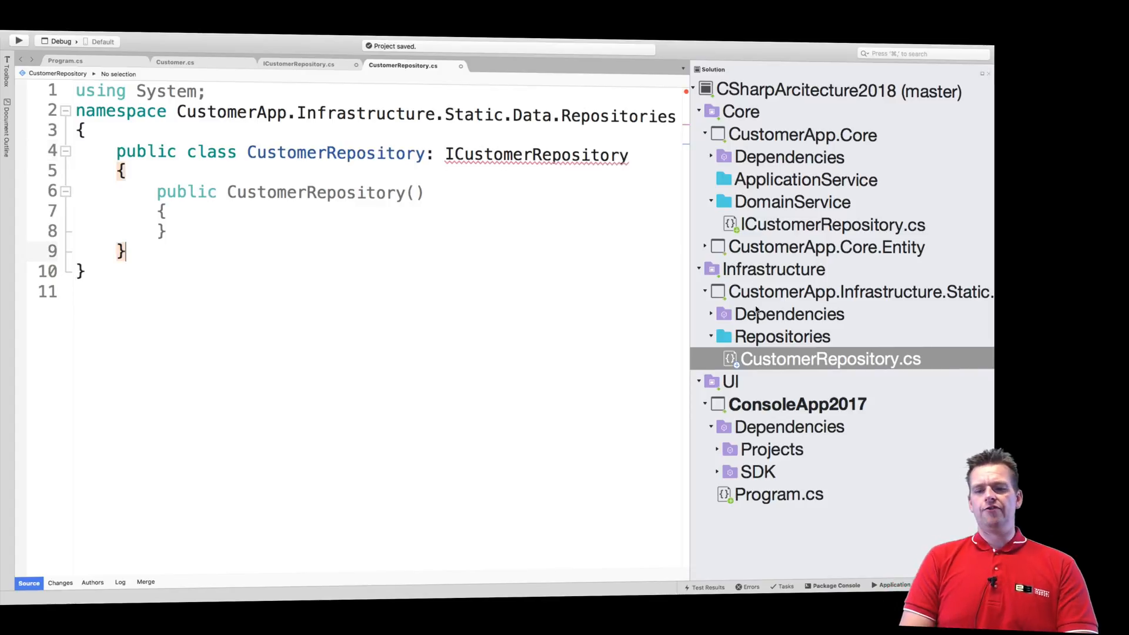
Reference CustomerApp.Core and CustomerApp.Core.Entity from the data project via Edit References.
right_click(776, 316)
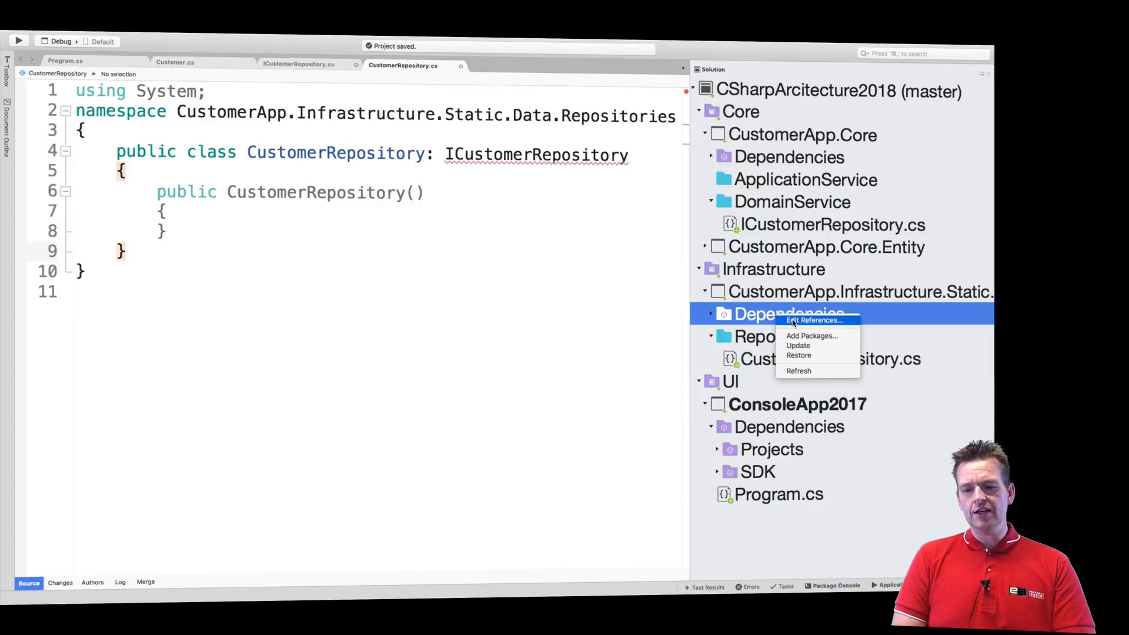
click(811, 320)
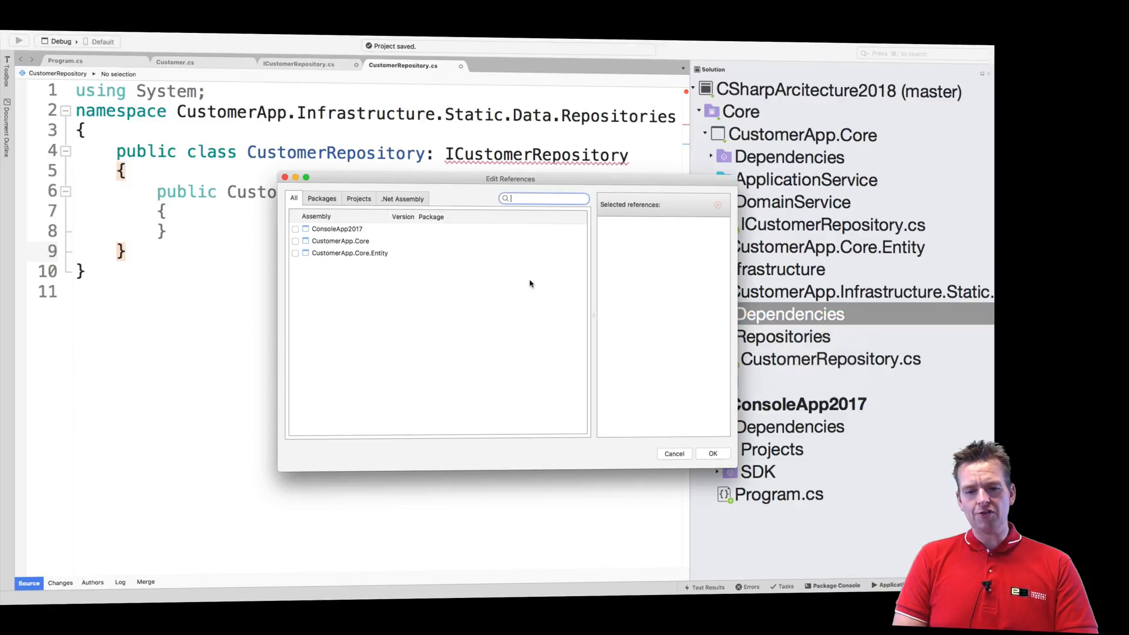
click(297, 242)
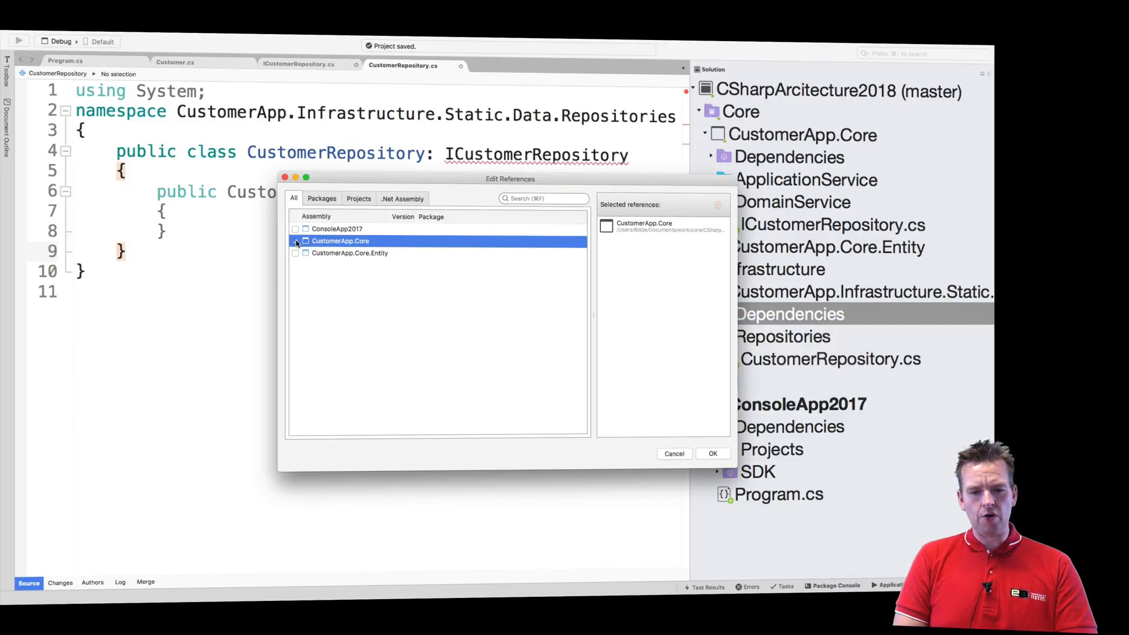
click(297, 254)
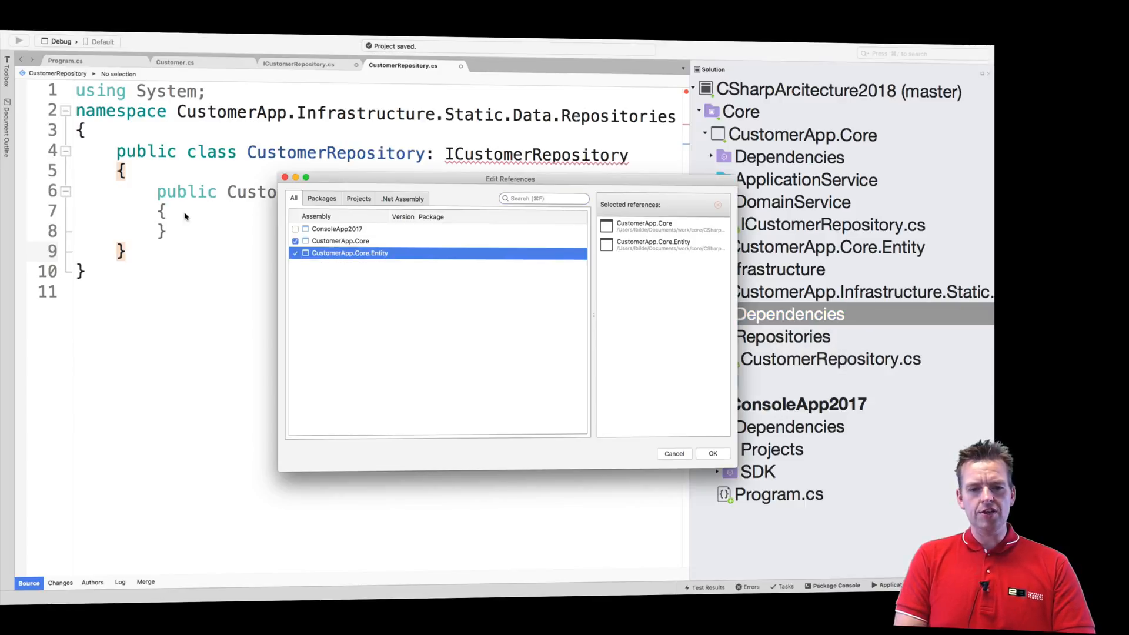
click(359, 242)
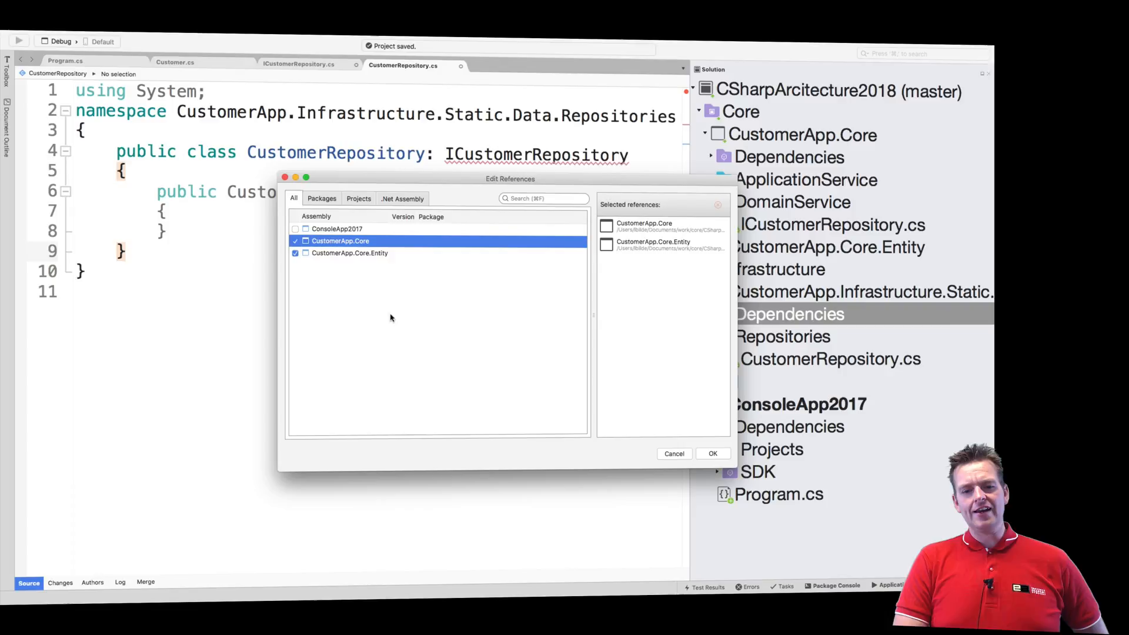
click(711, 454)
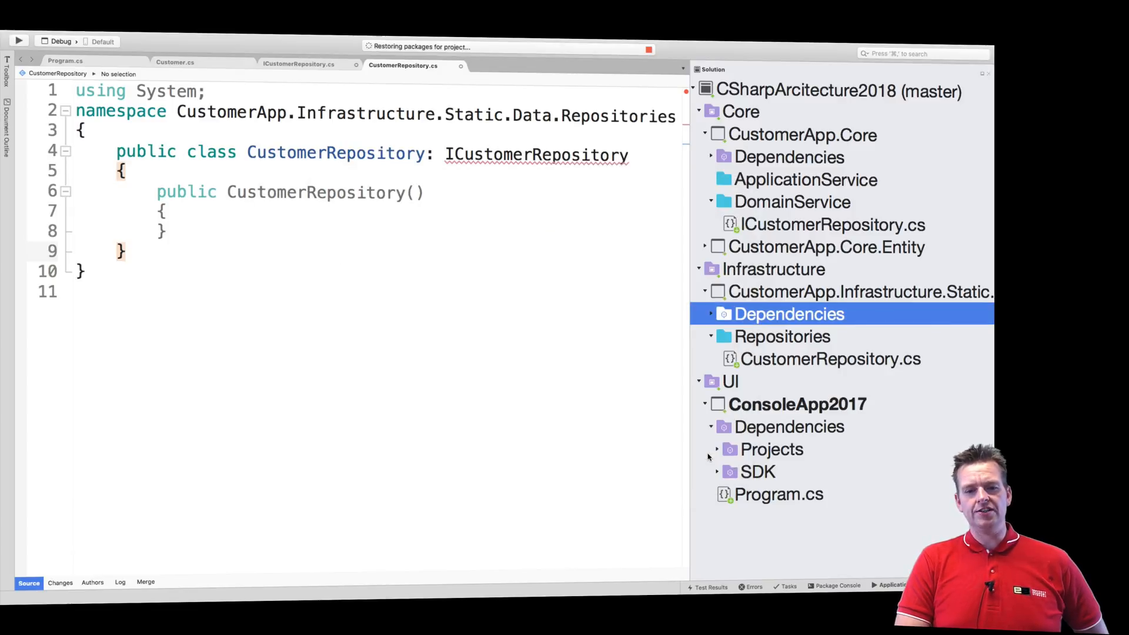
Bring up fixes for the still-unresolved ICustomerRepository name.
click(630, 157)
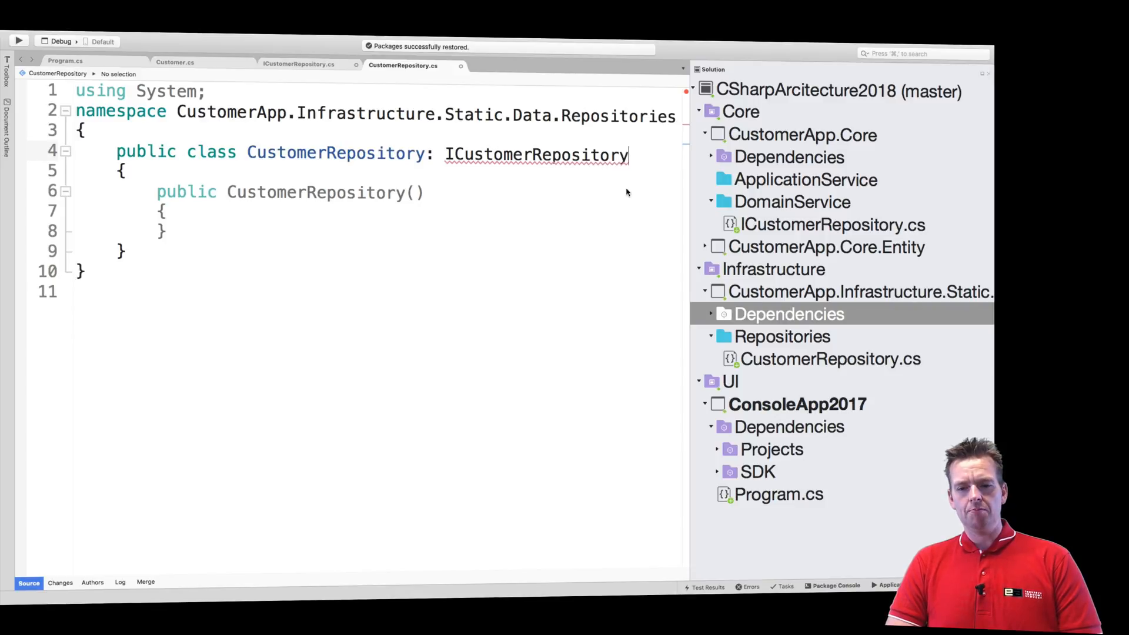
right_click(536, 156)
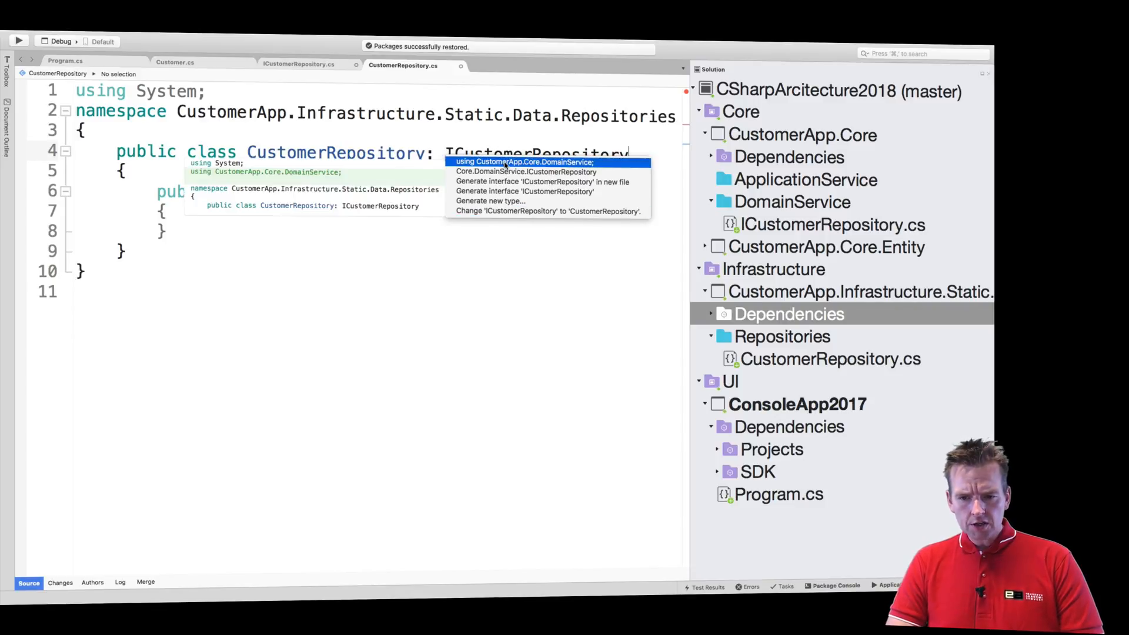
Import CustomerApp.Core.DomainService and remove the unused 'using System;' line.
click(504, 164)
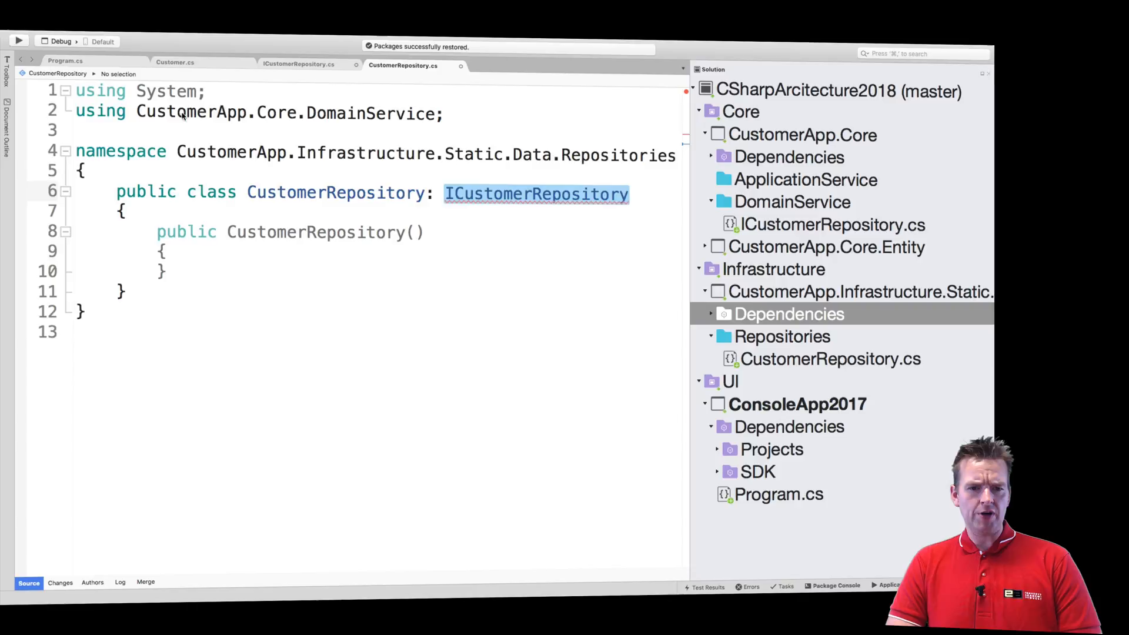
click(75, 109)
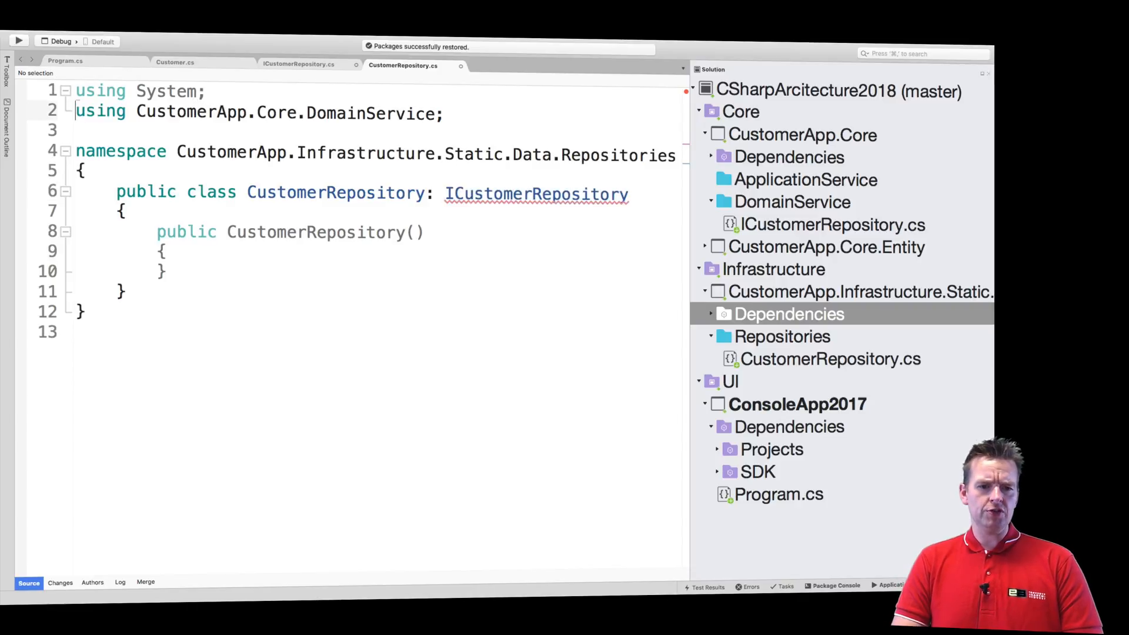
key(shift+Up)
key(BackSpace)
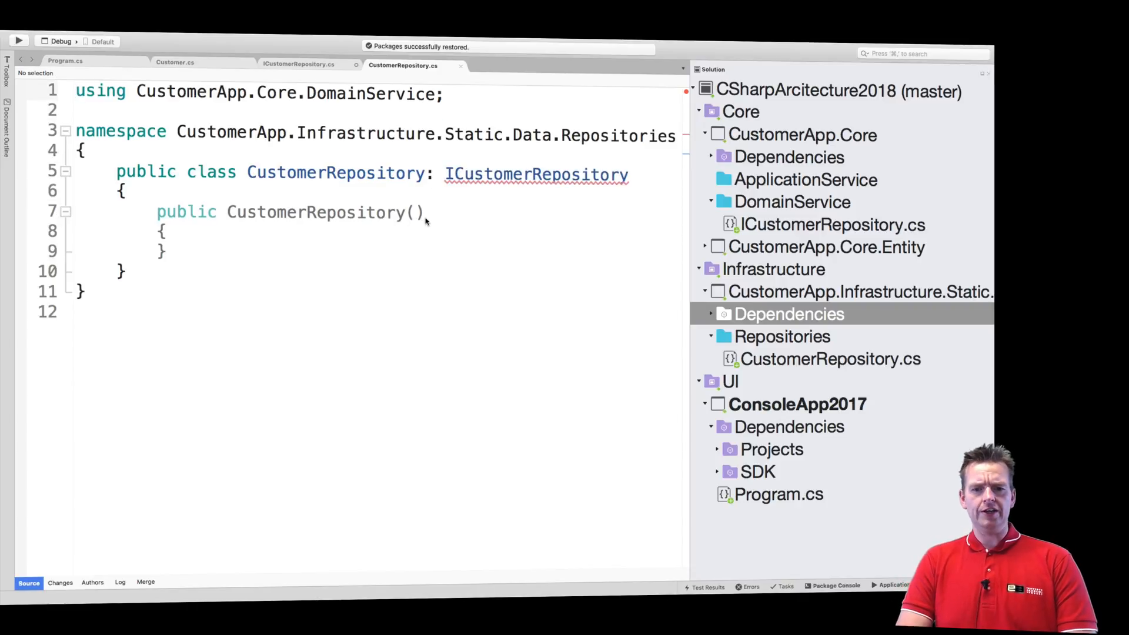
Inspect the ICustomerRepository interface declaration in its own file.
click(393, 231)
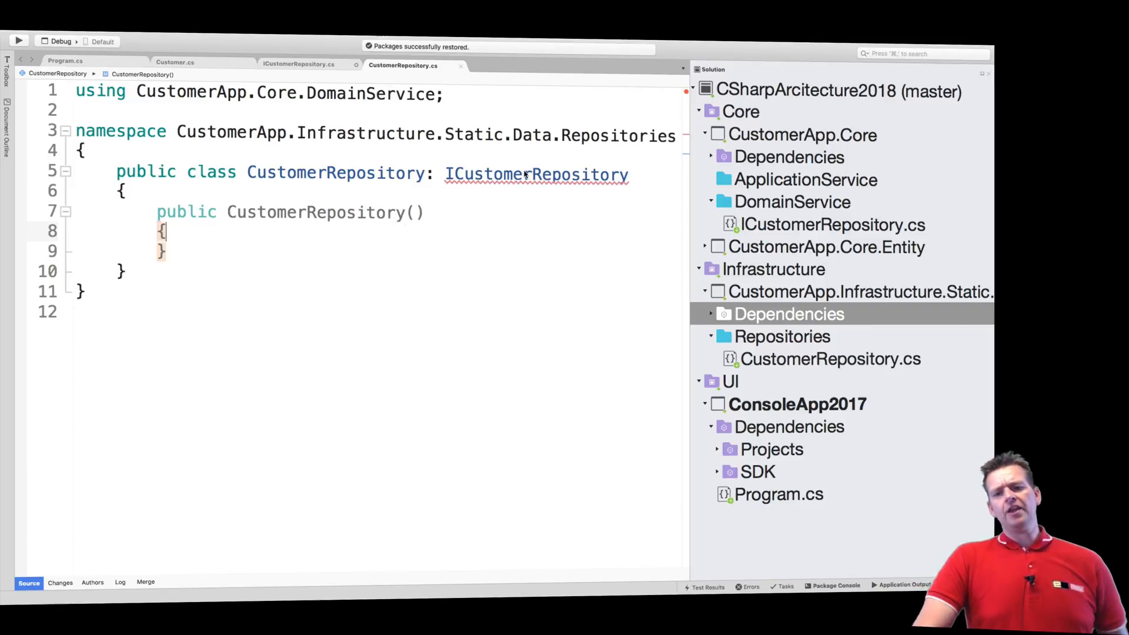
mouse_move(536, 175)
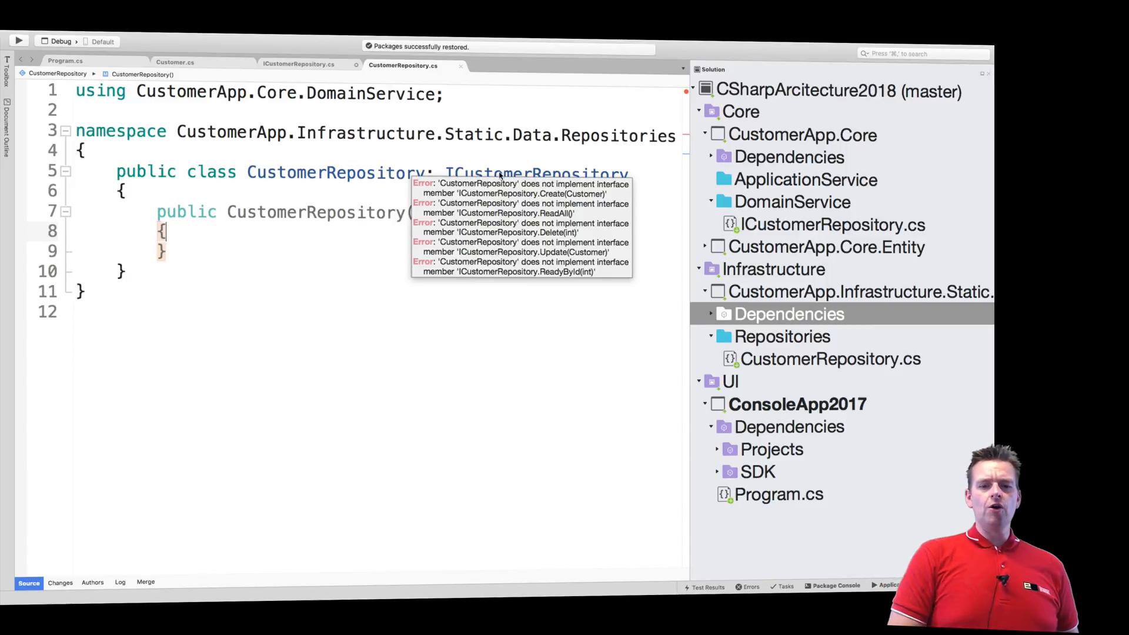
double_click(501, 175)
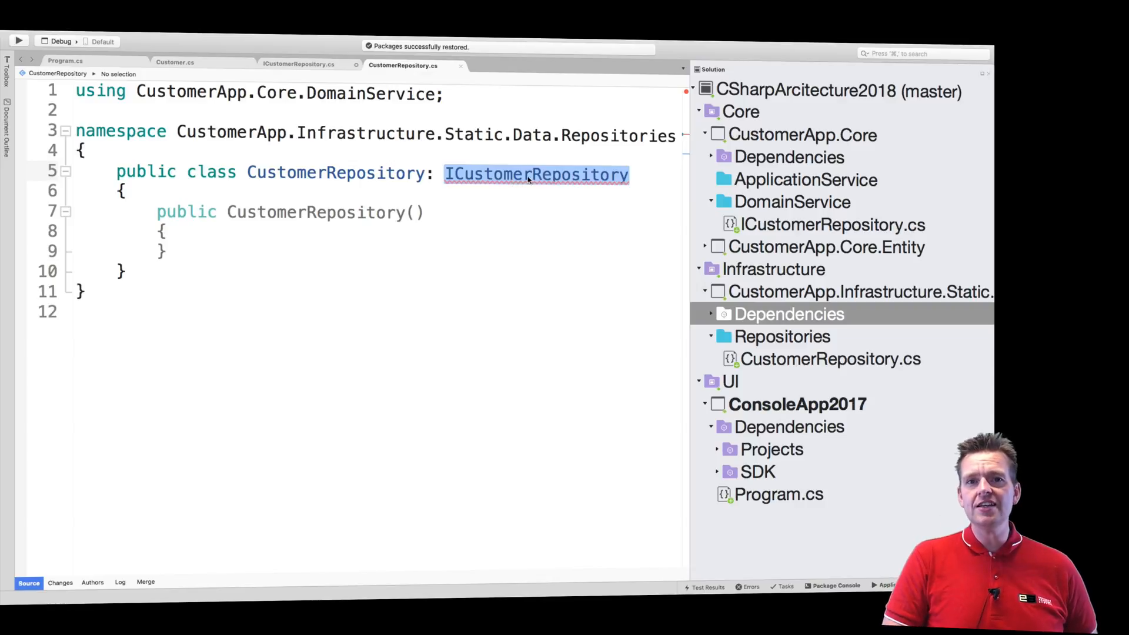
double_click(752, 226)
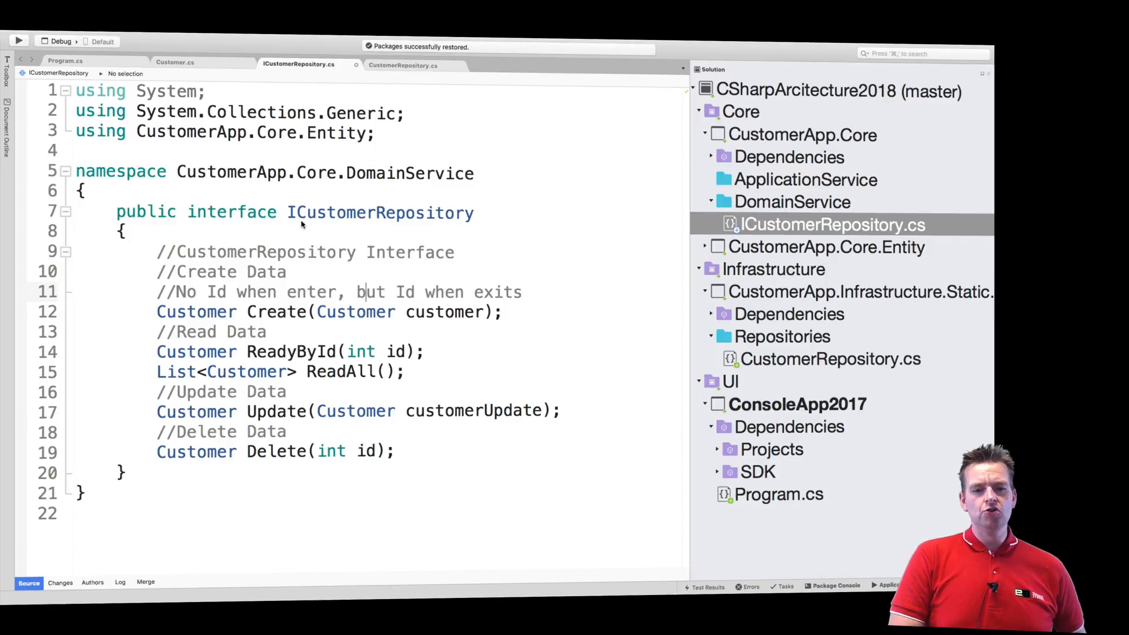
double_click(333, 215)
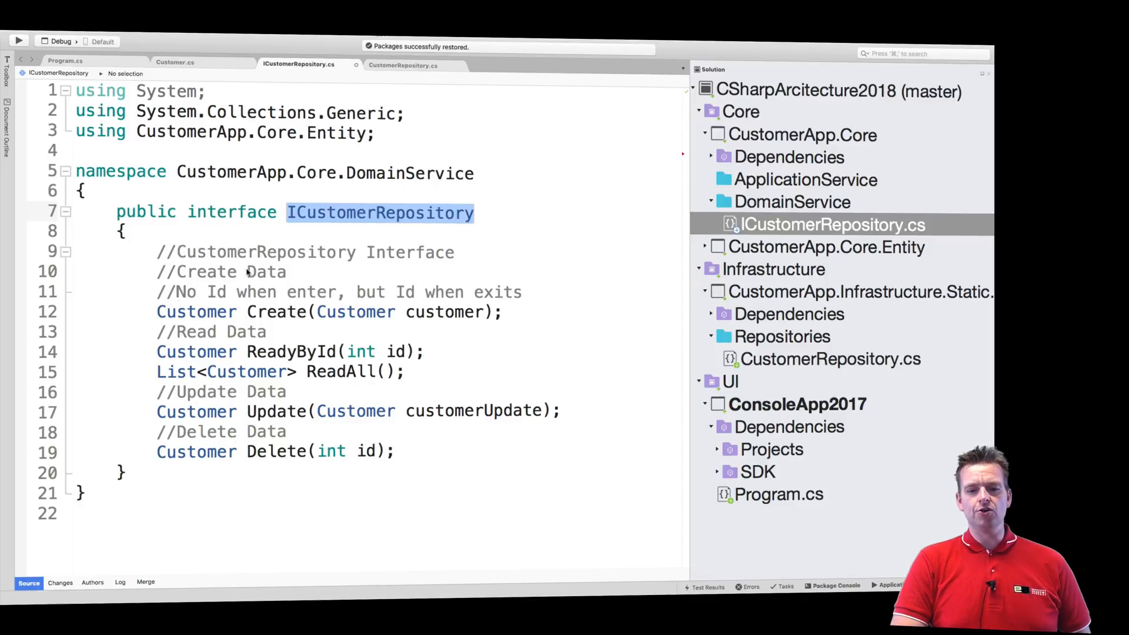
Request quick fixes for the unimplemented ICustomerRepository interface in CustomerRepository.
click(803, 359)
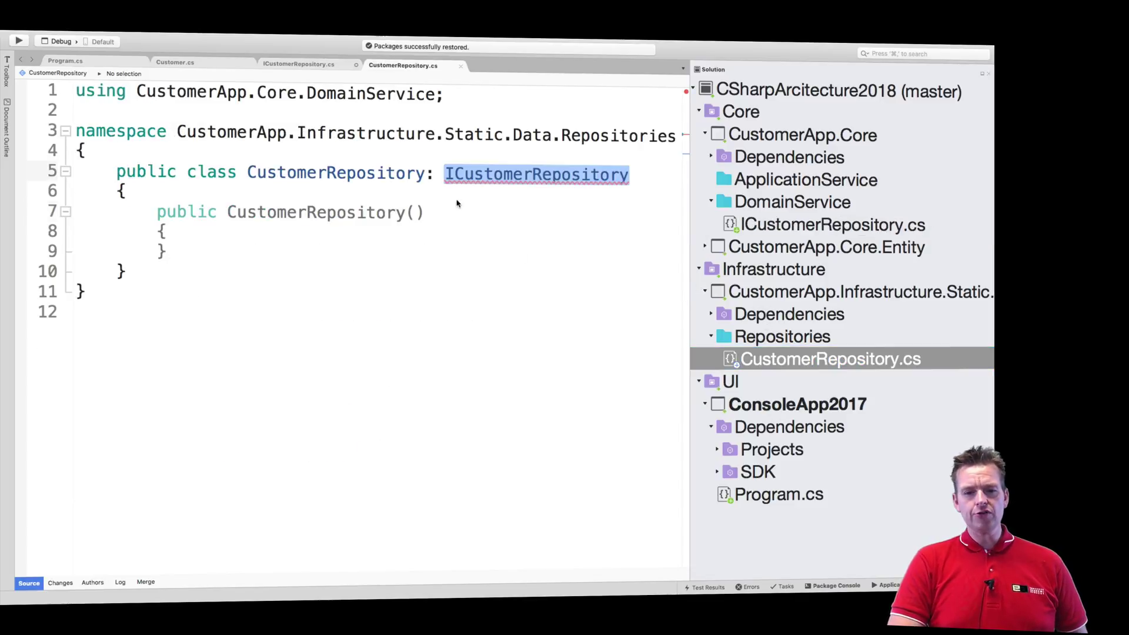
right_click(539, 175)
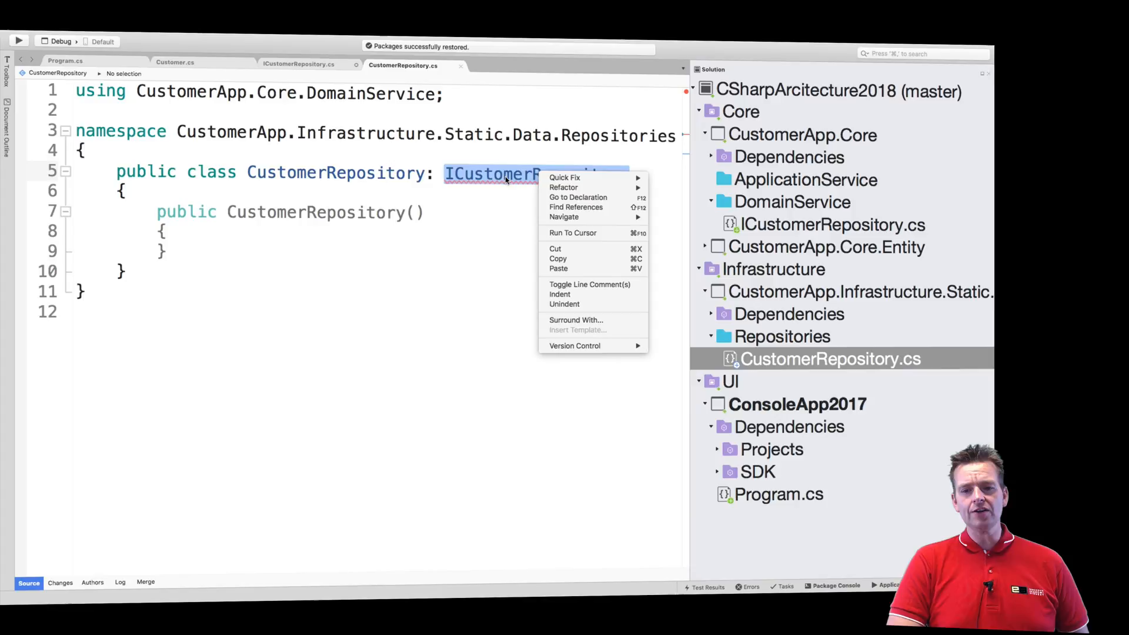
mouse_move(566, 179)
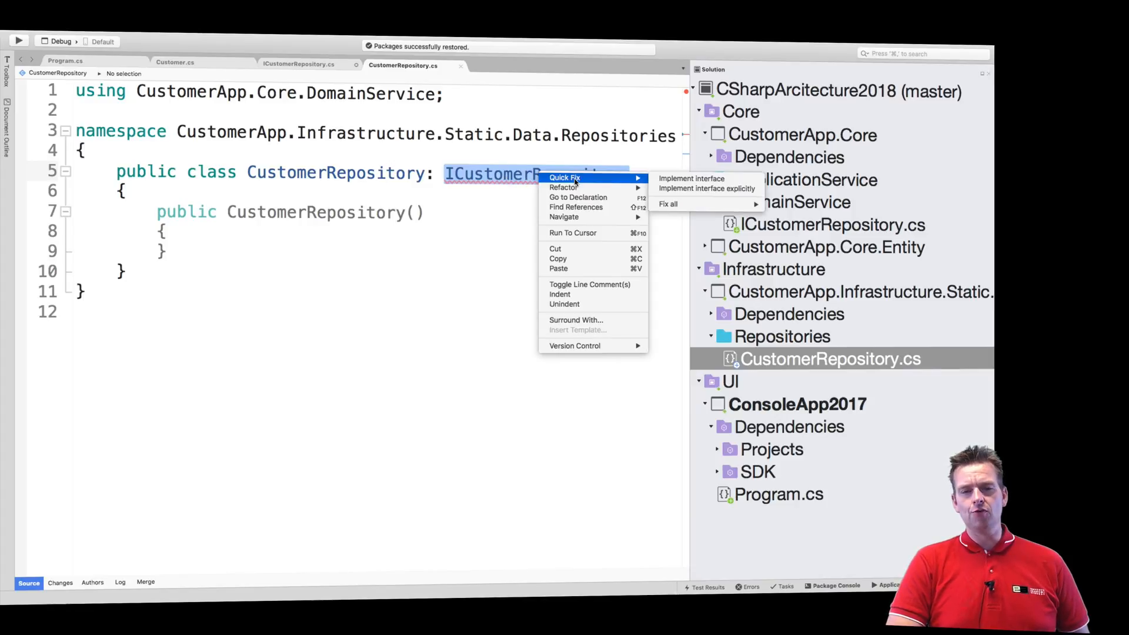
key(Escape)
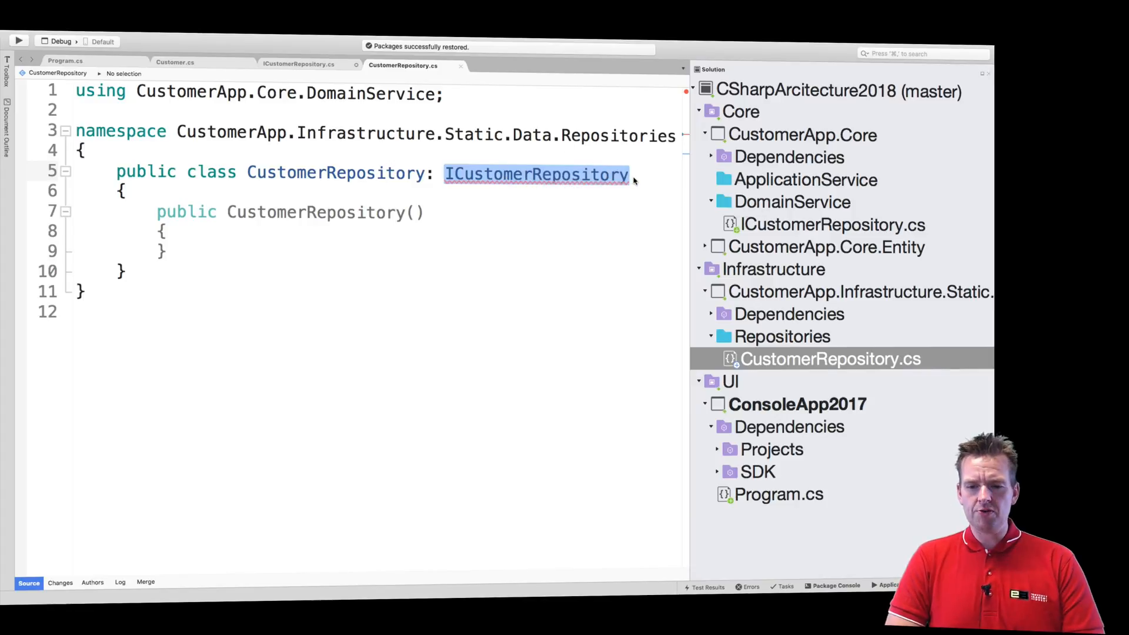
key(alt+Return)
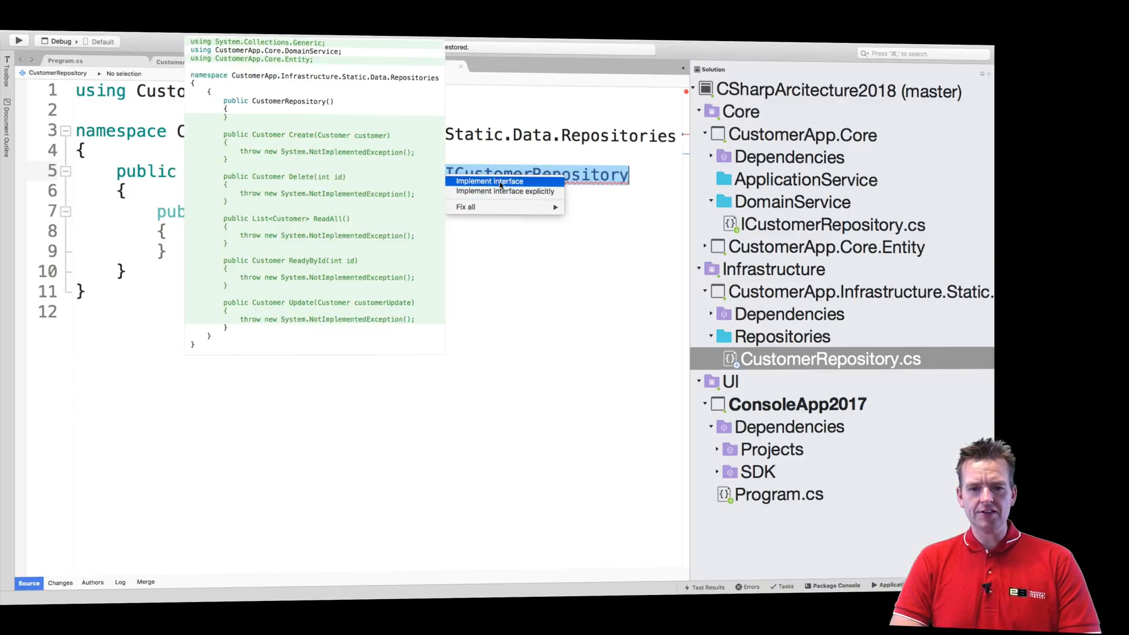
Generate NotImplementedException stubs for Create, Delete, ReadAll, ReadyById and Update.
click(490, 181)
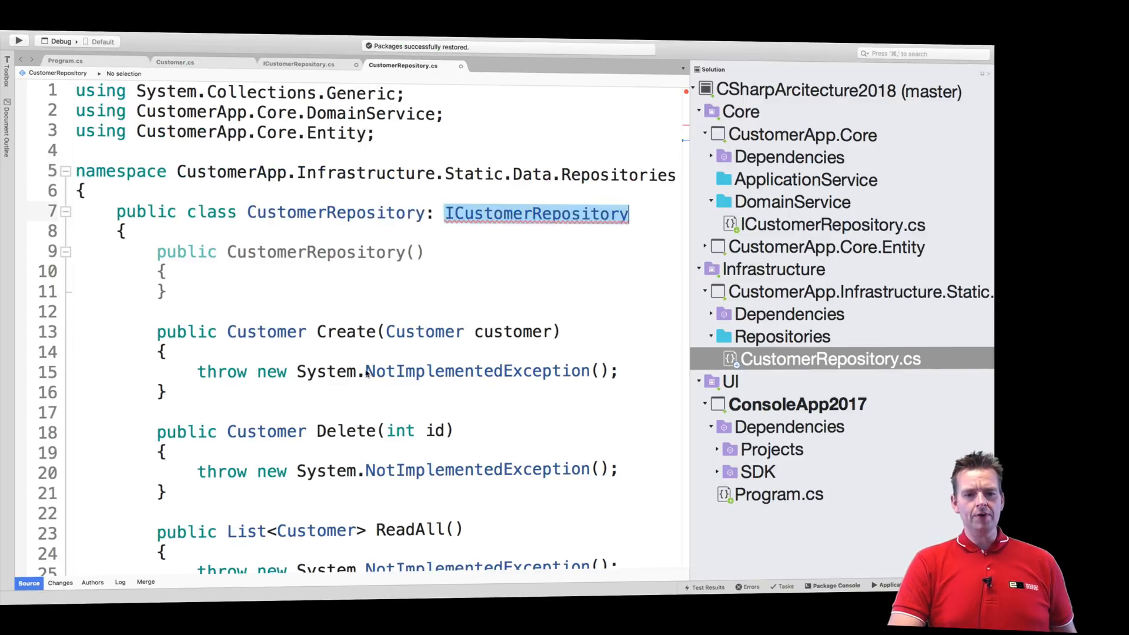
scroll(321, 196, down, 3)
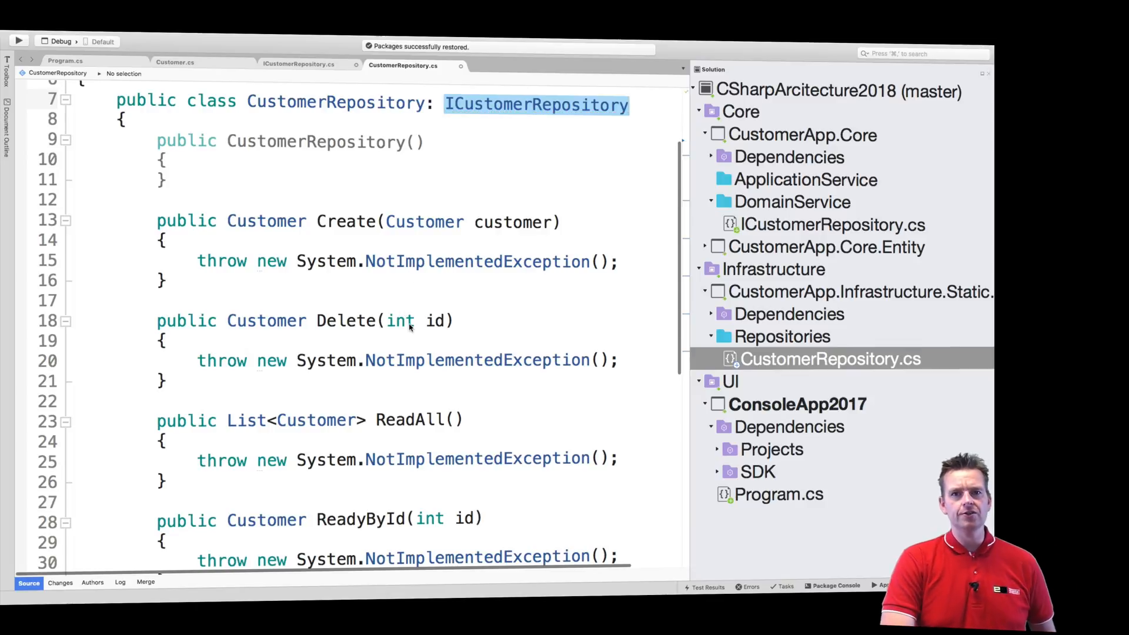
mouse_move(400, 321)
scroll(404, 323, down, 4)
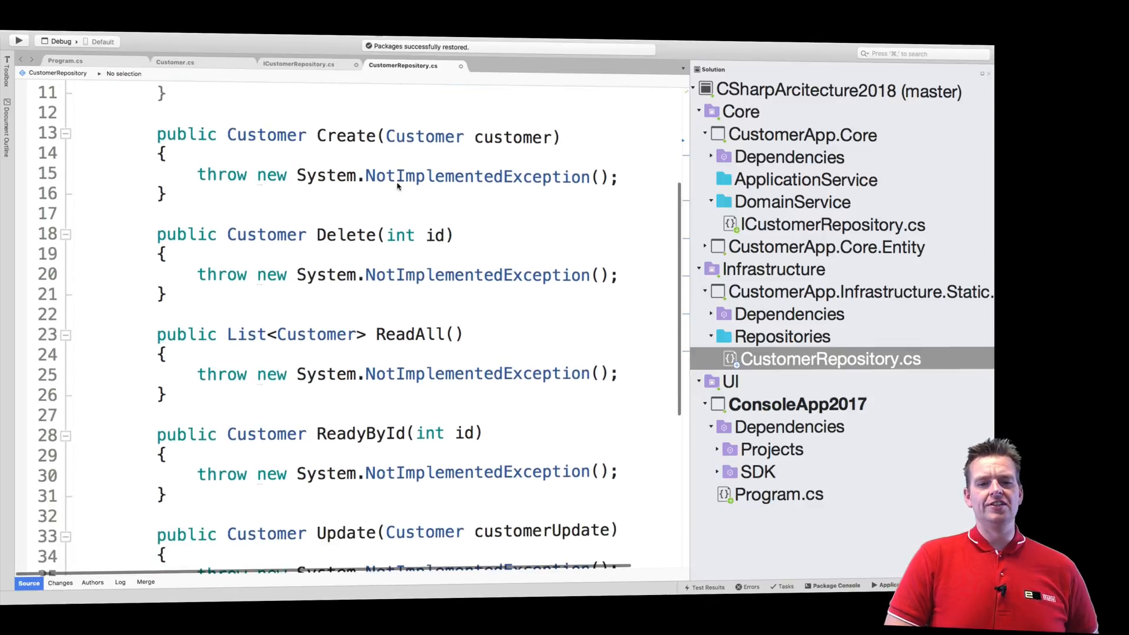
double_click(420, 177)
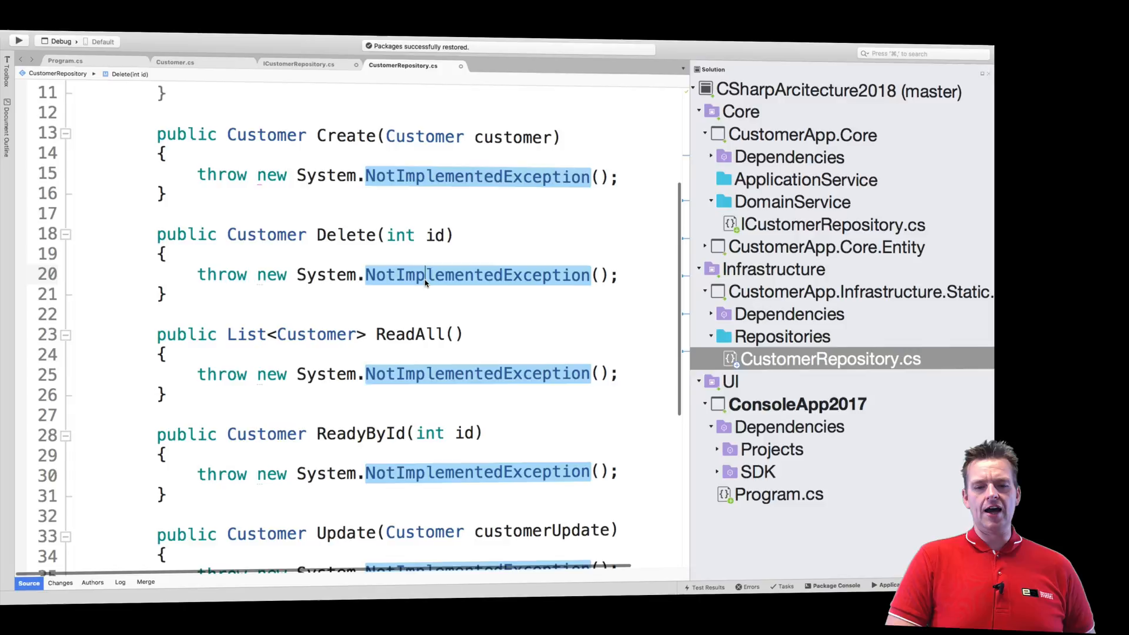
scroll(433, 397, down, 2)
scroll(432, 398, down, 2)
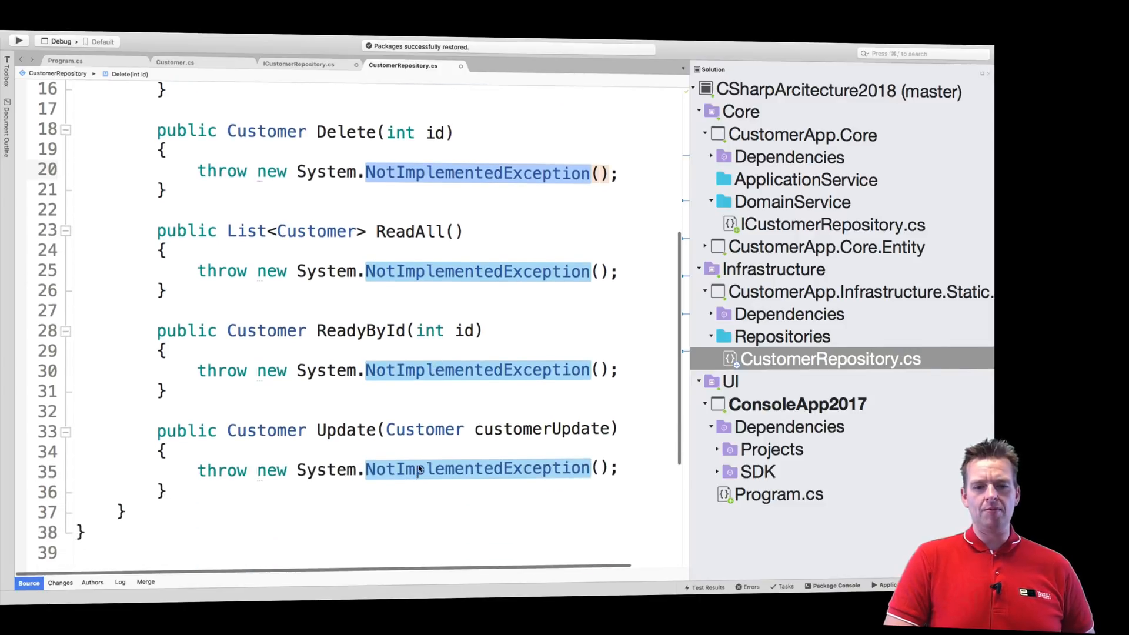
scroll(418, 469, up, 3)
drag(158, 237, 162, 317)
key(super+c)
Move the Delete method below Update and tidy the blank lines.
key(BackSpace)
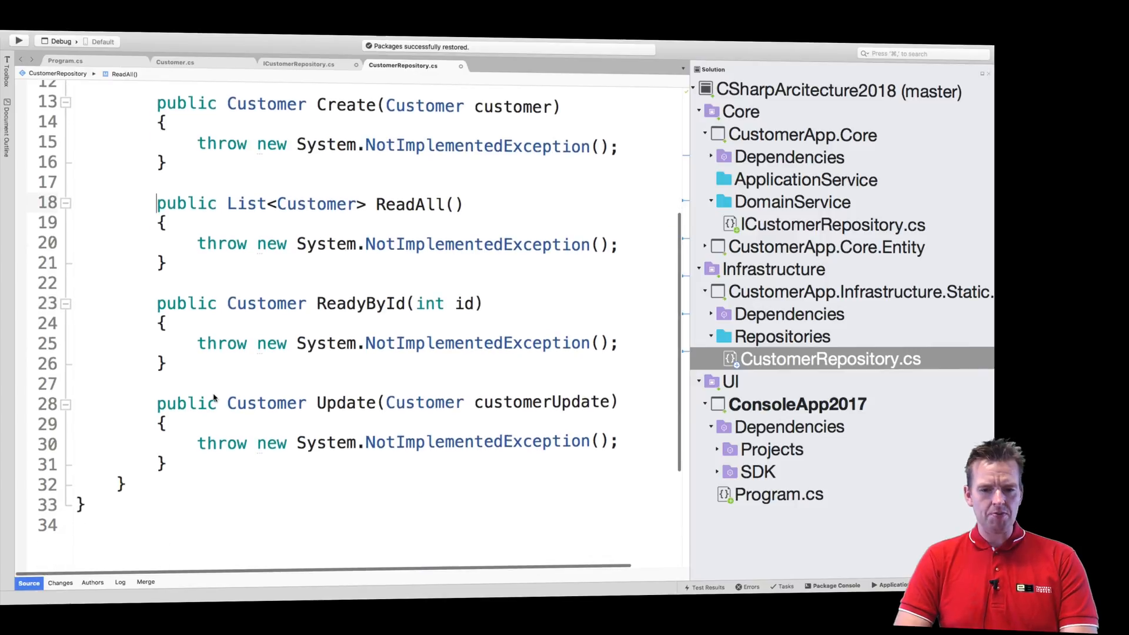
scroll(214, 399, down, 1)
click(217, 424)
key(super+v)
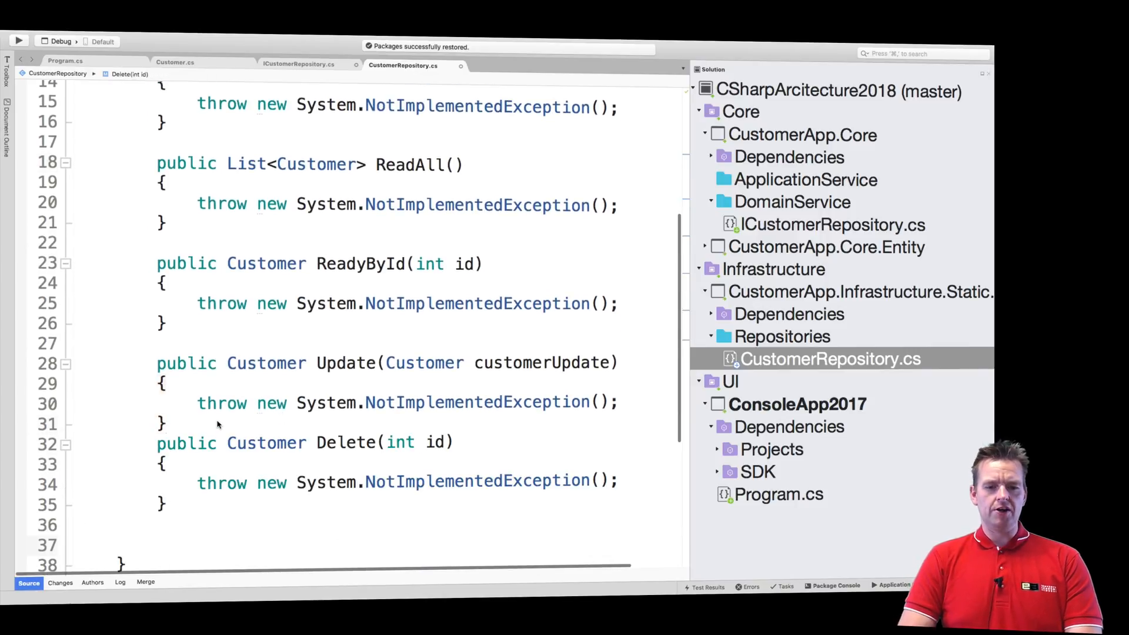
key(Return)
scroll(214, 462, down, 3)
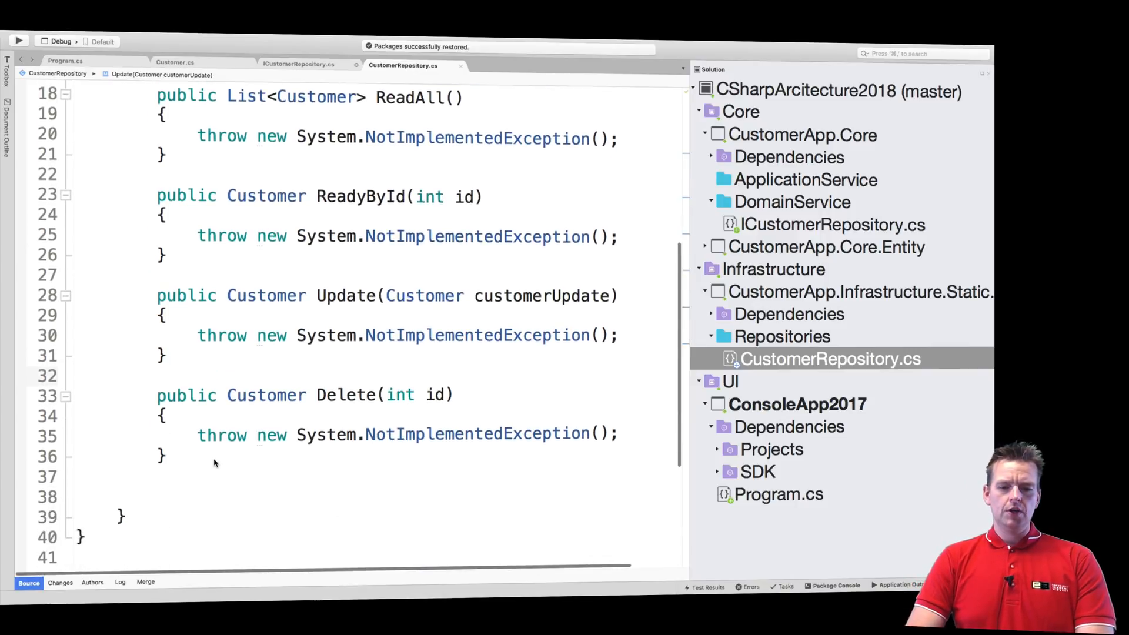
drag(214, 462, 214, 486)
key(BackSpace)
scroll(329, 452, up, 5)
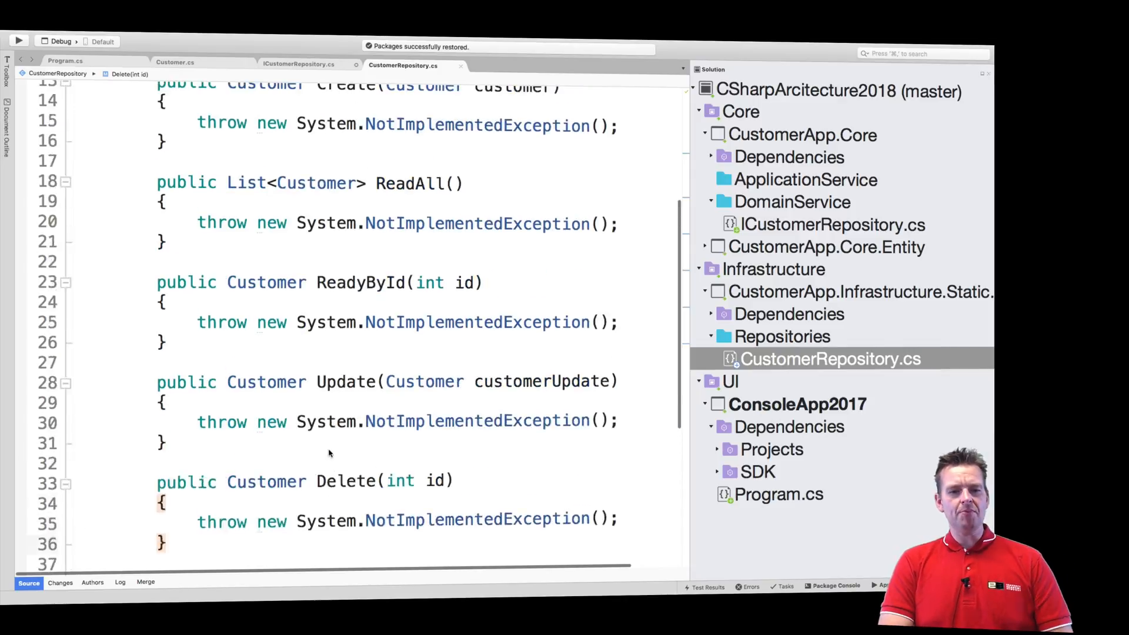
scroll(329, 452, up, 8)
scroll(329, 453, up, 1)
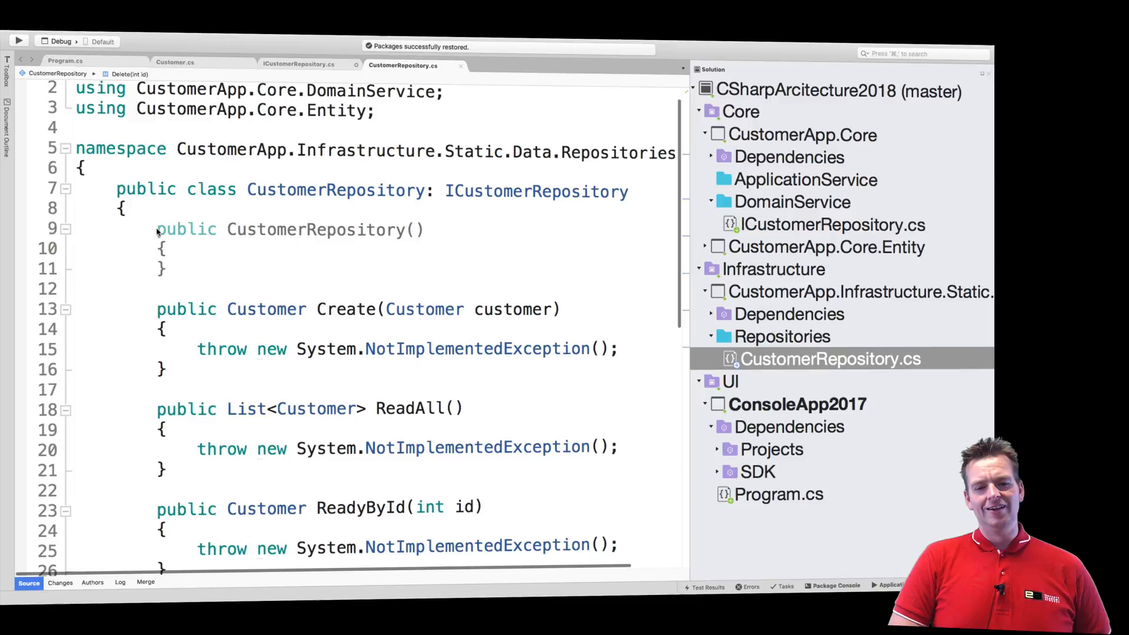
Remove the empty constructor from CustomerRepository.
drag(157, 231, 155, 309)
key(BackSpace)
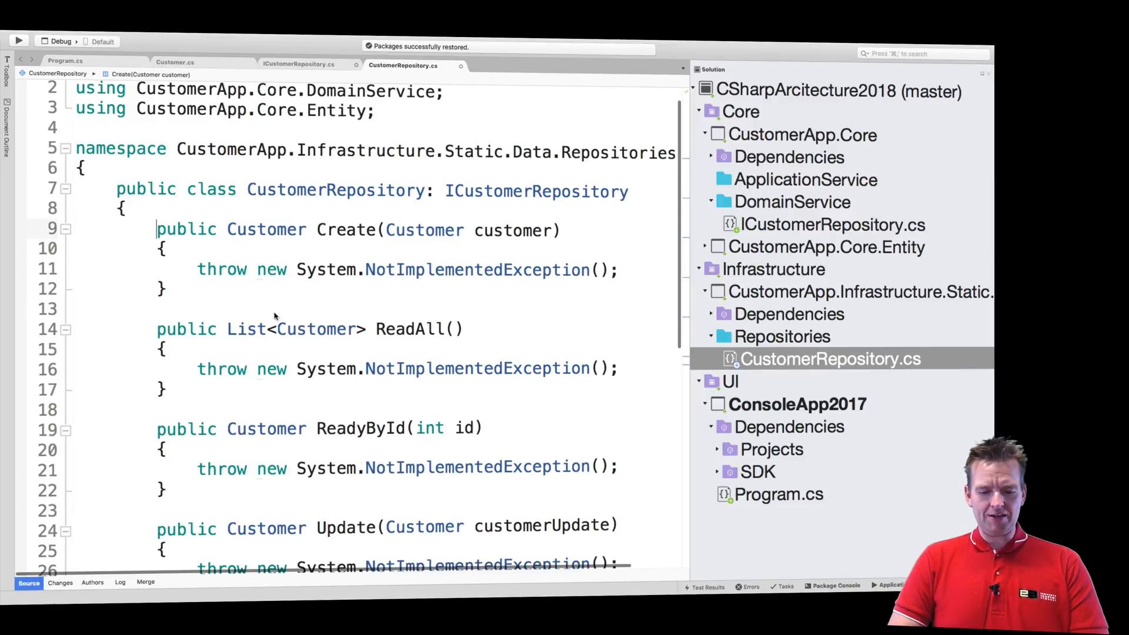
scroll(447, 355, down, 1)
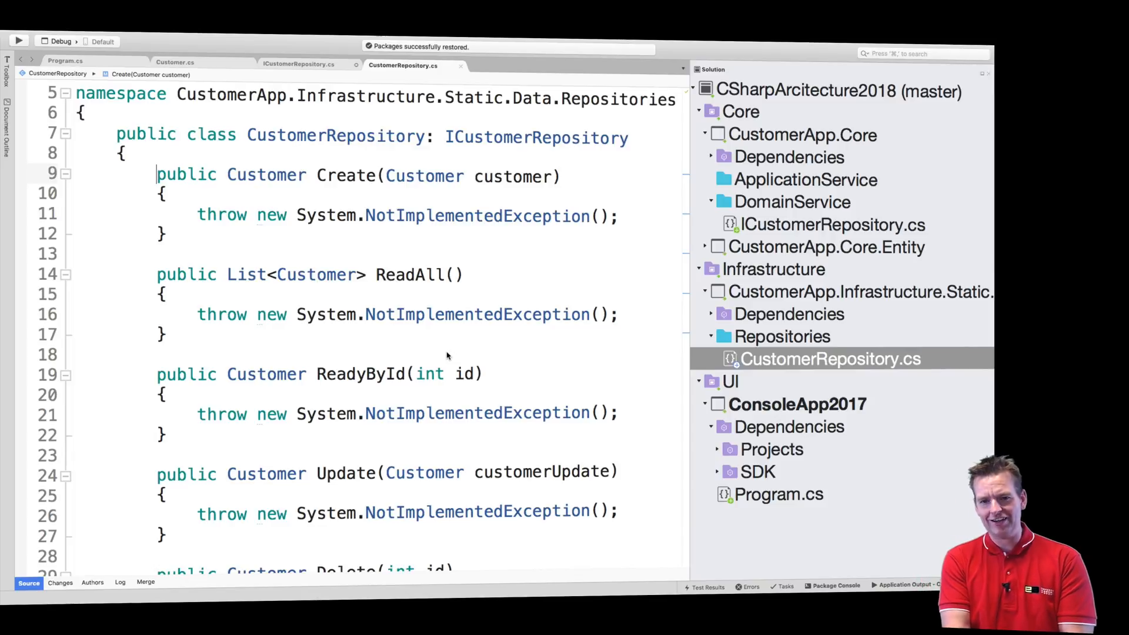
double_click(346, 139)
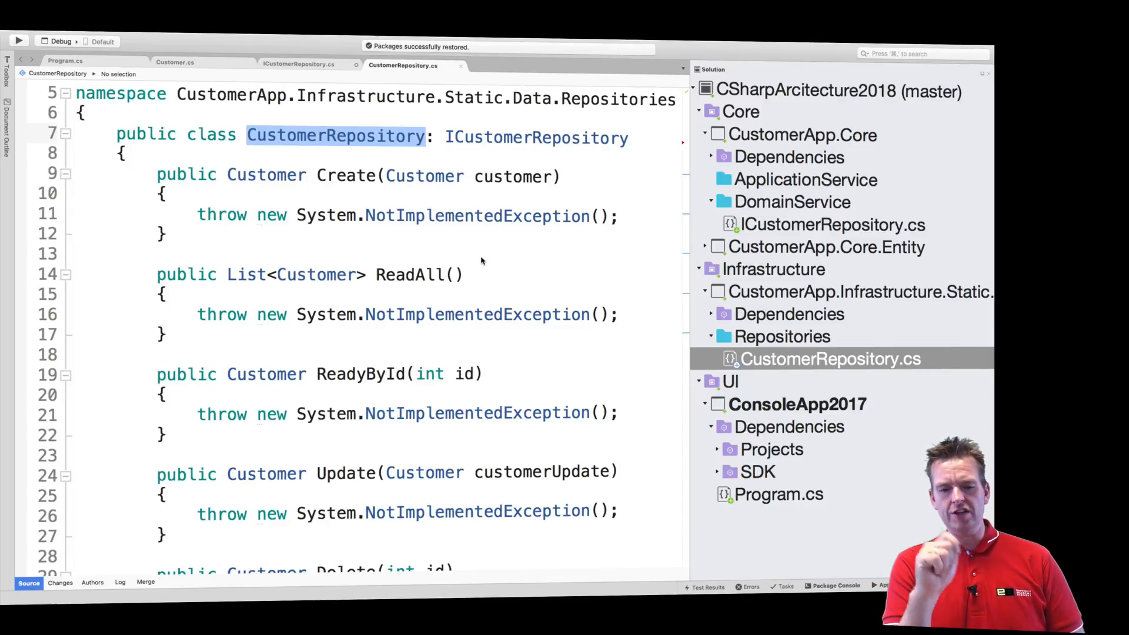
scroll(510, 315, down, 2)
scroll(510, 315, down, 2)
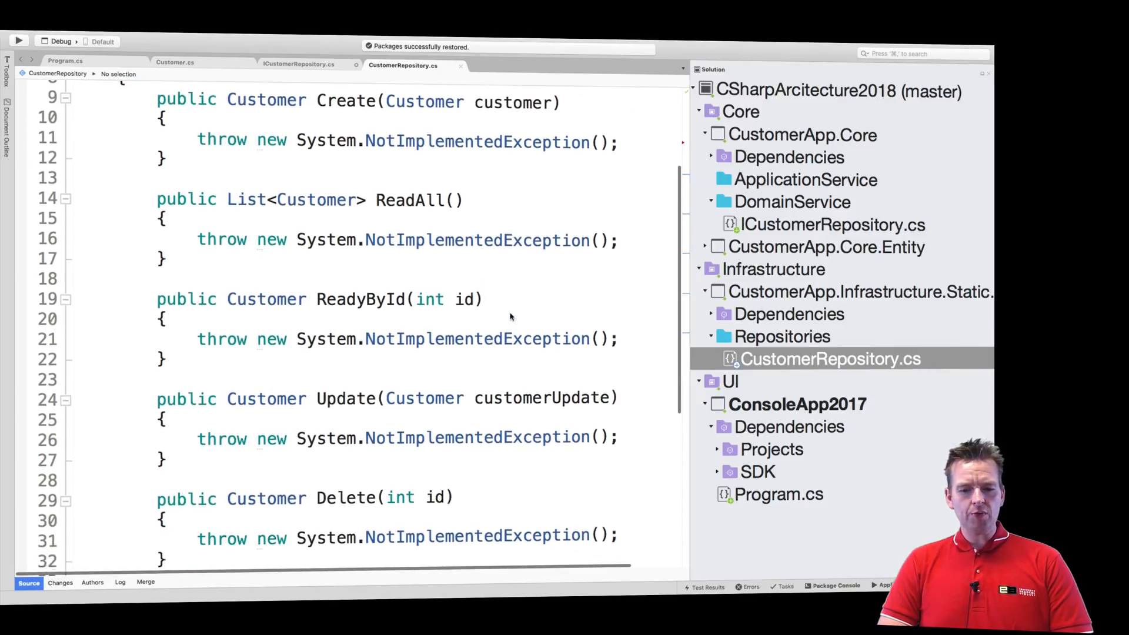
scroll(510, 315, up, 4)
Copy the static id and customers declarations from Program.cs and return to CustomerRepository.cs.
double_click(778, 495)
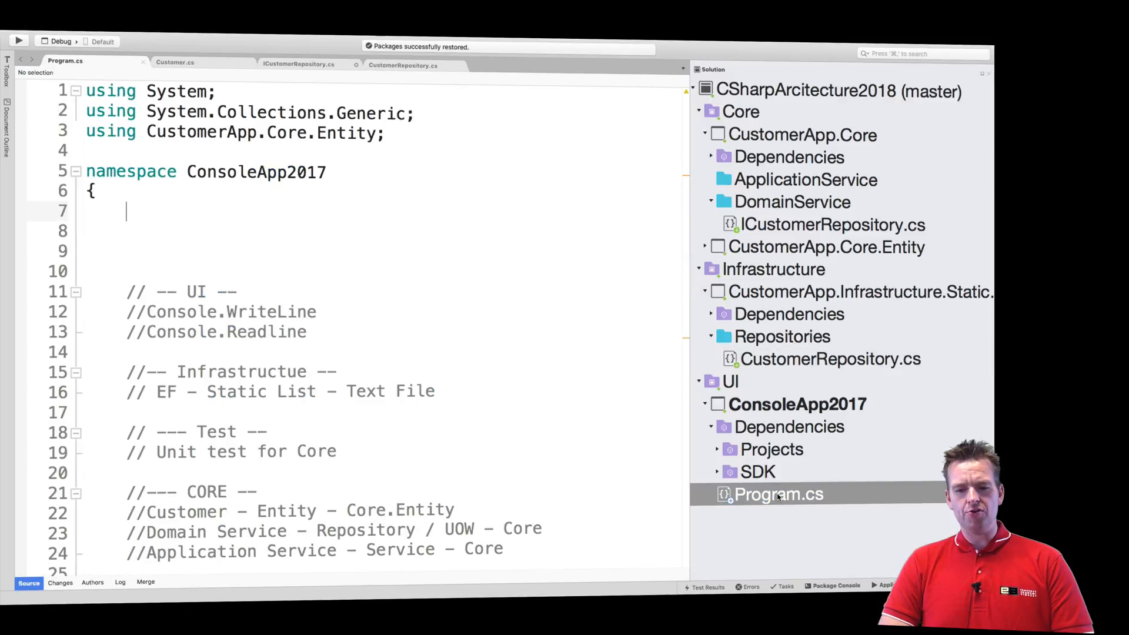
scroll(477, 421, down, 3)
scroll(477, 422, down, 3)
scroll(476, 422, down, 1)
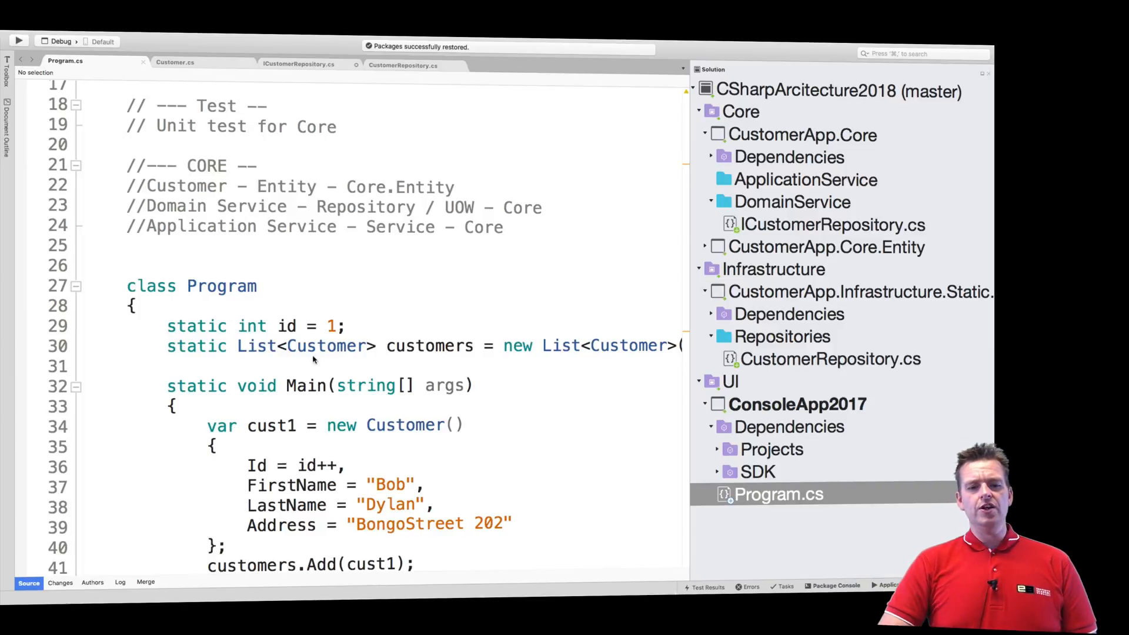
drag(166, 327, 170, 362)
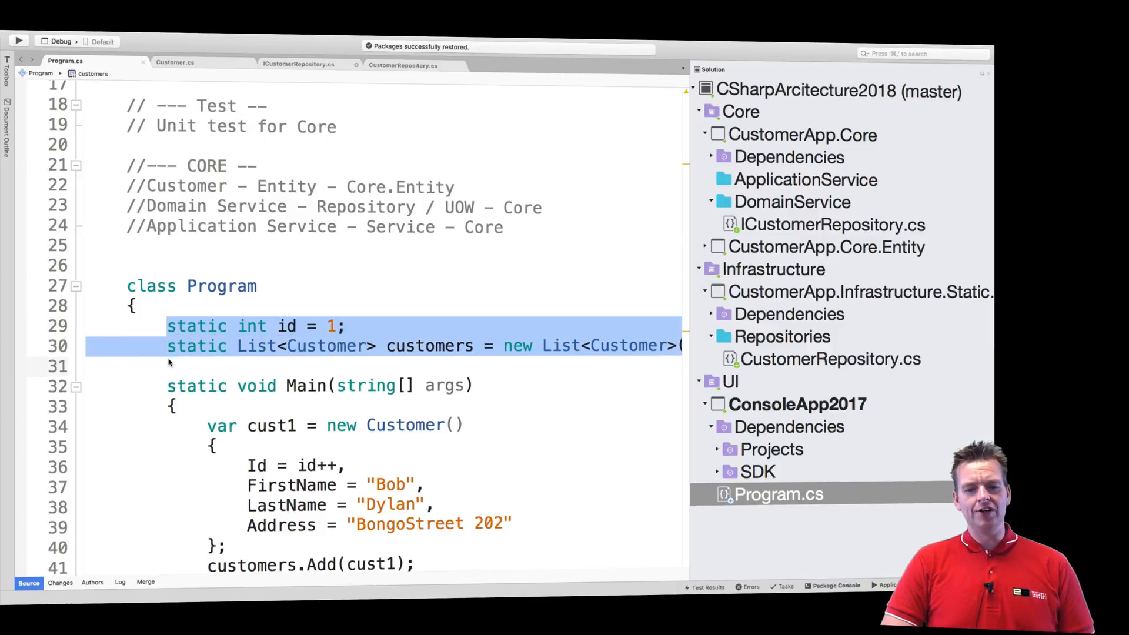
click(291, 371)
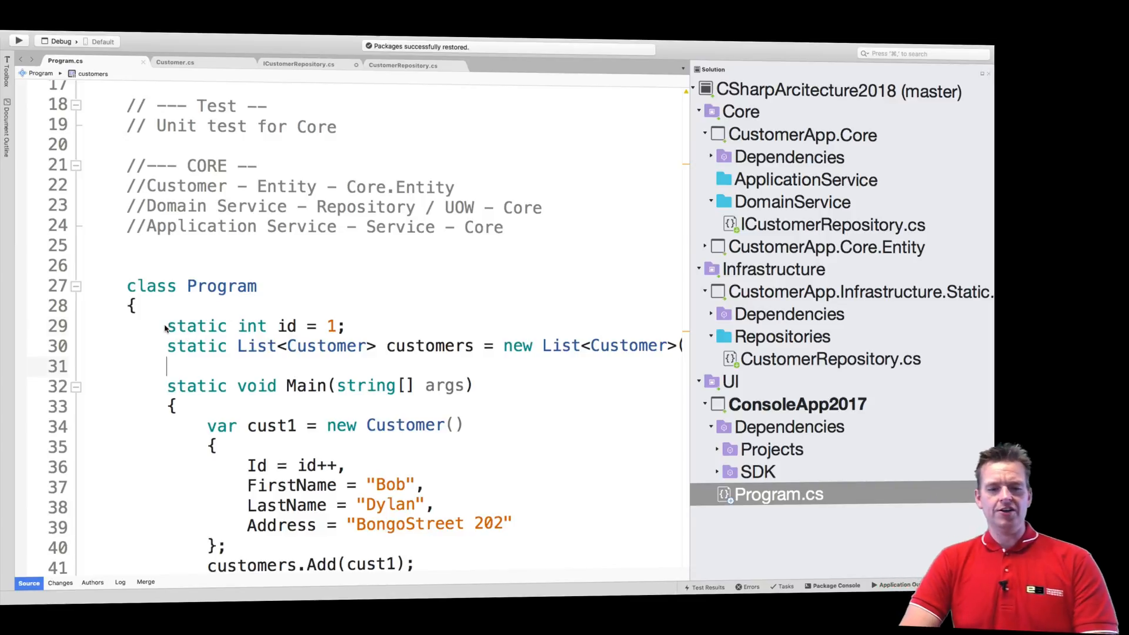
drag(167, 327, 167, 357)
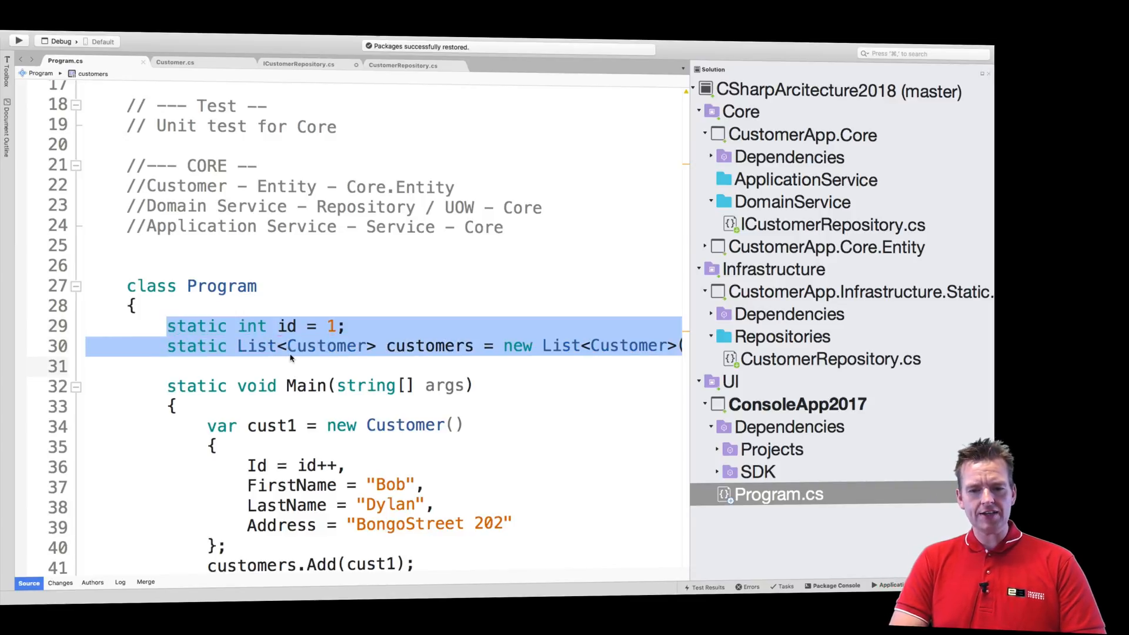
click(767, 496)
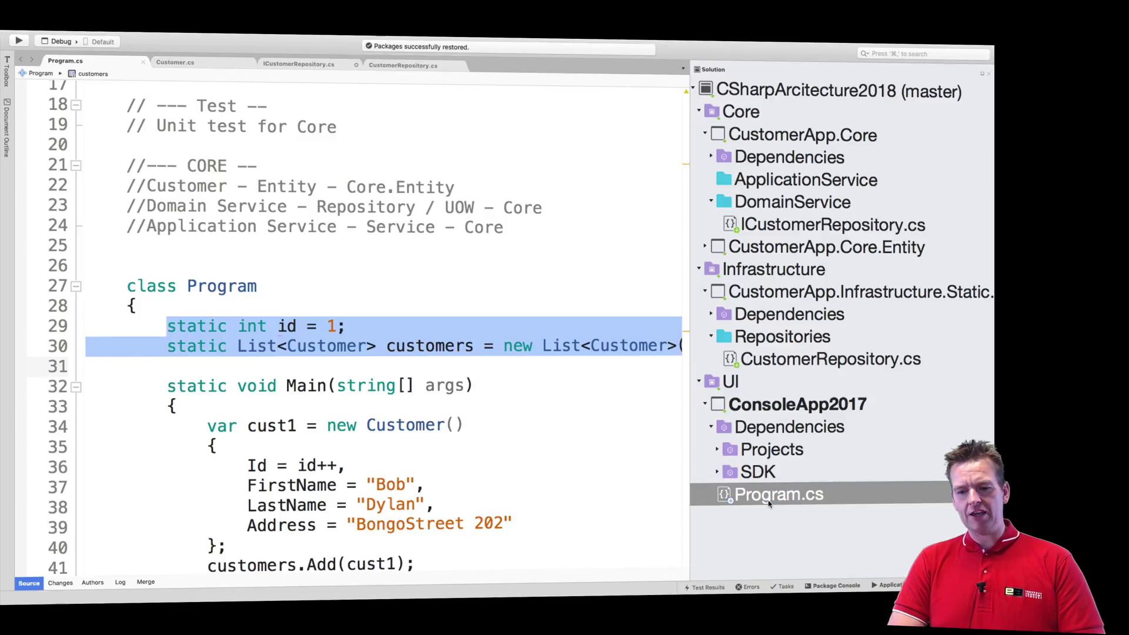
double_click(815, 361)
Paste the static id counter and customers list as fields inside CustomerRepository on their own lines.
click(349, 170)
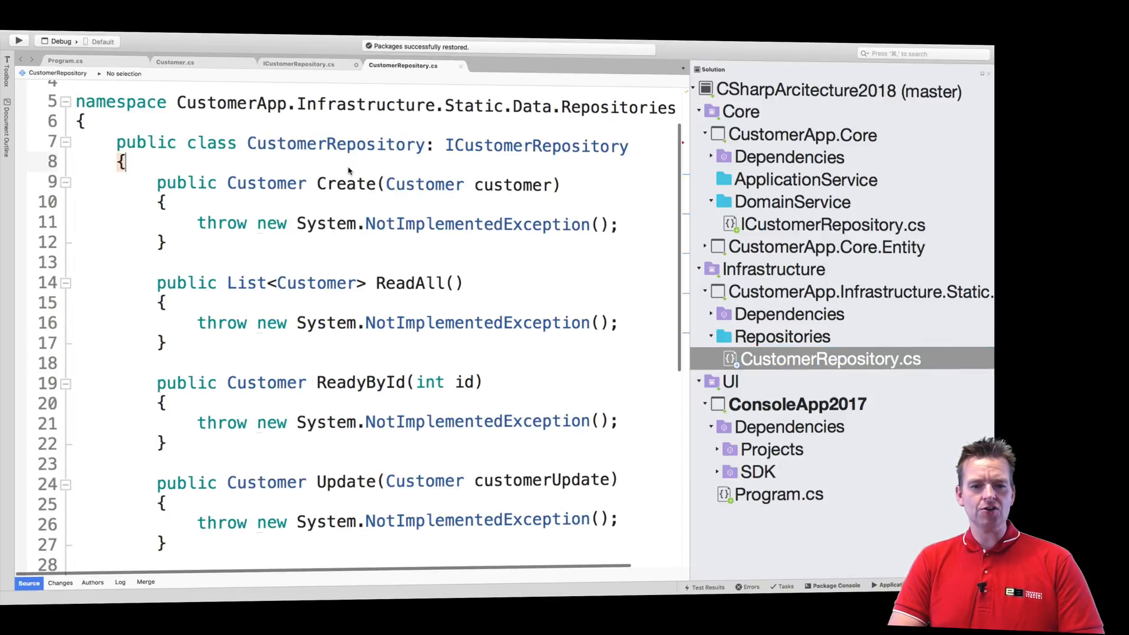
key(ctrl+v)
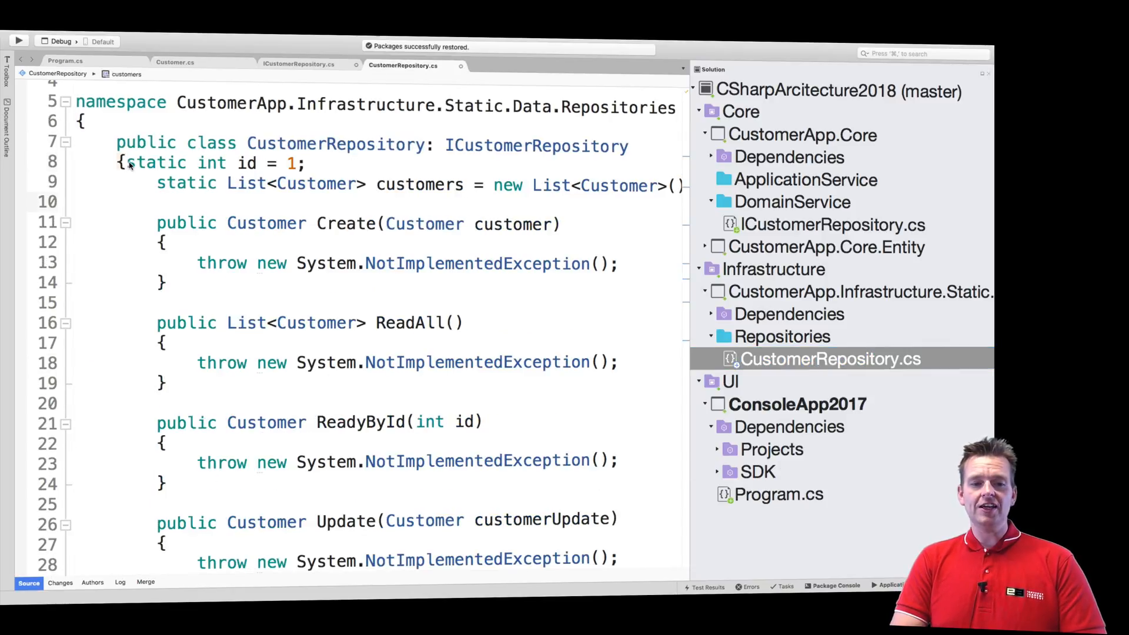
click(130, 165)
key(Return)
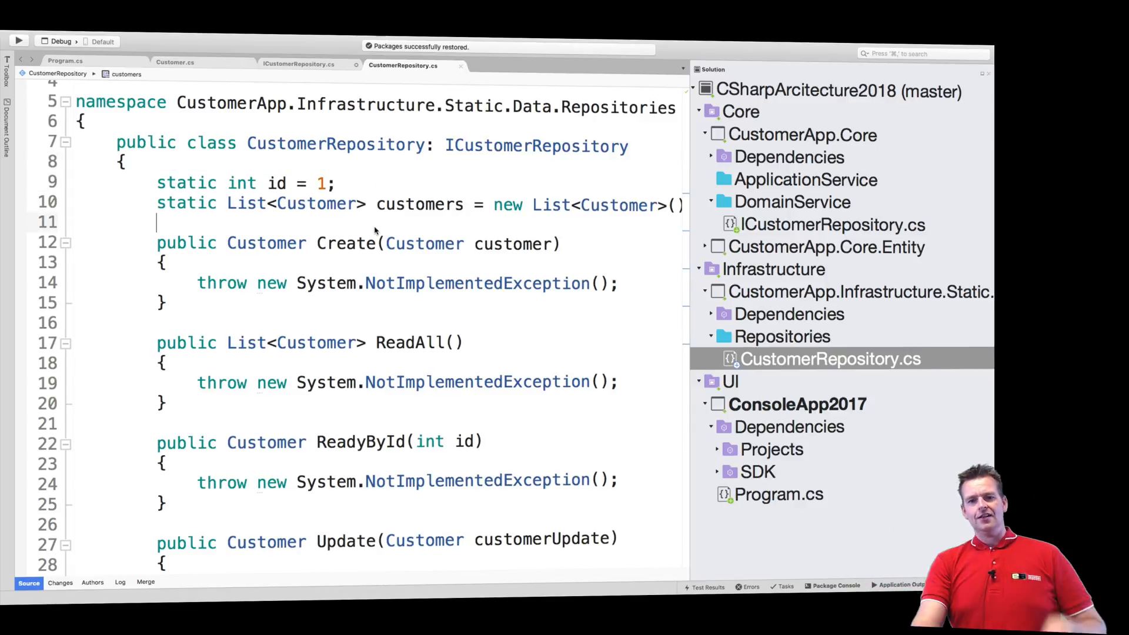
double_click(424, 207)
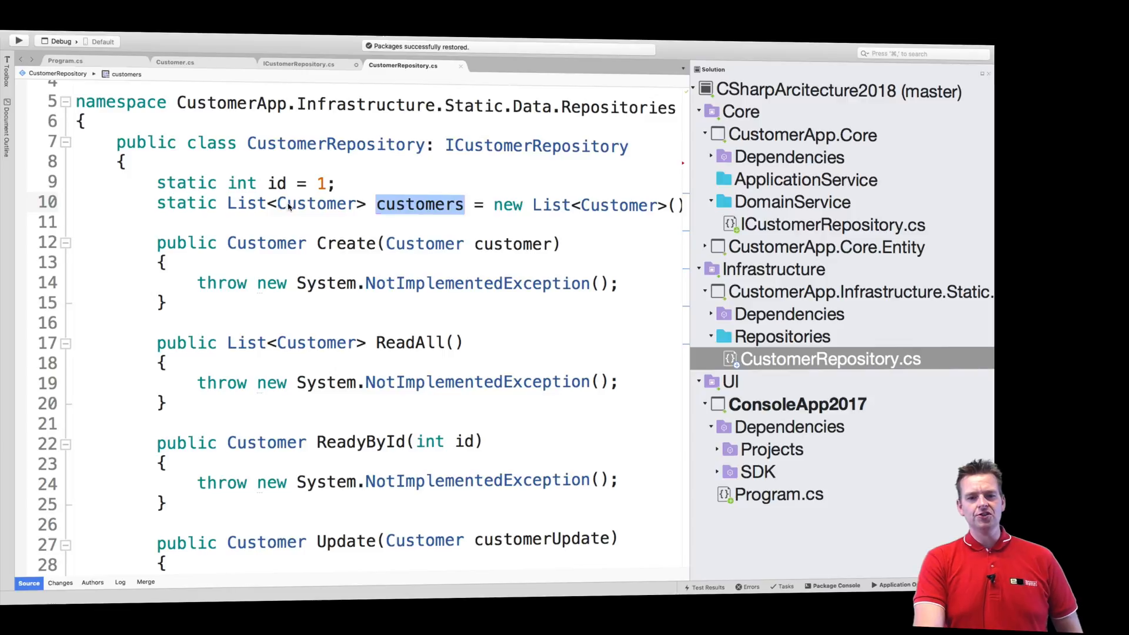
drag(157, 183, 157, 203)
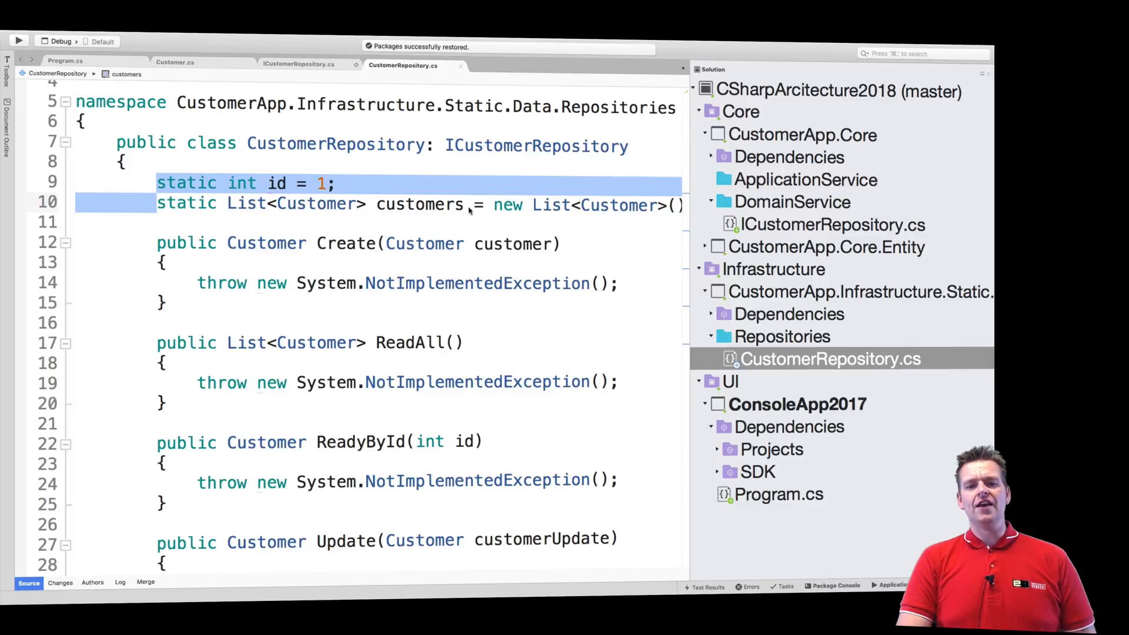
scroll(475, 188, up, 1)
double_click(360, 173)
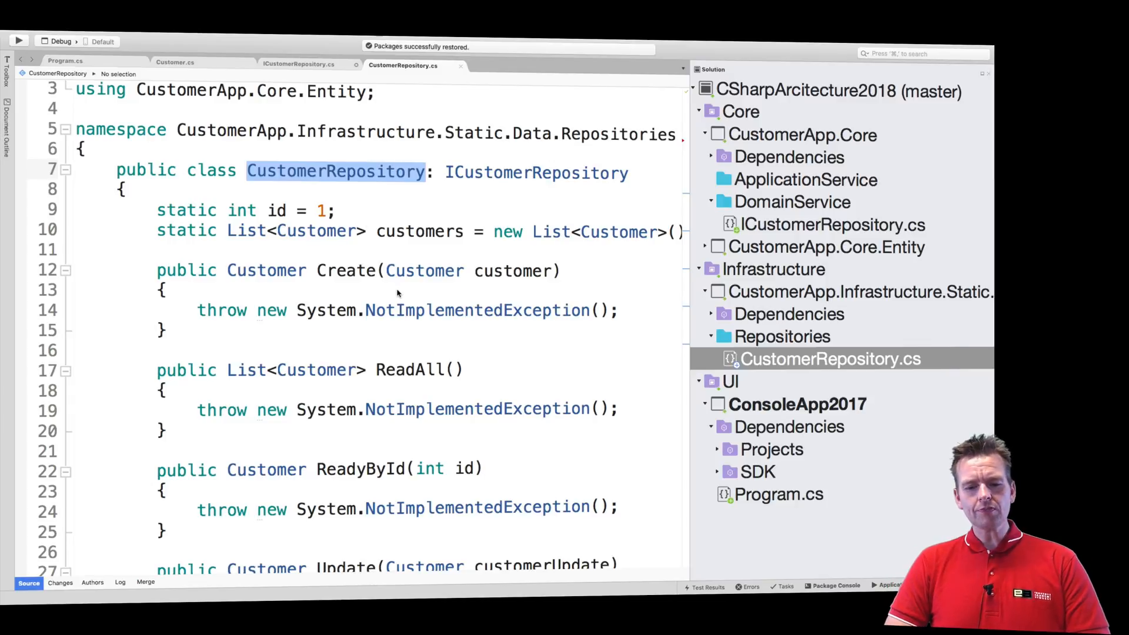
scroll(397, 292, down, 3)
scroll(397, 293, down, 3)
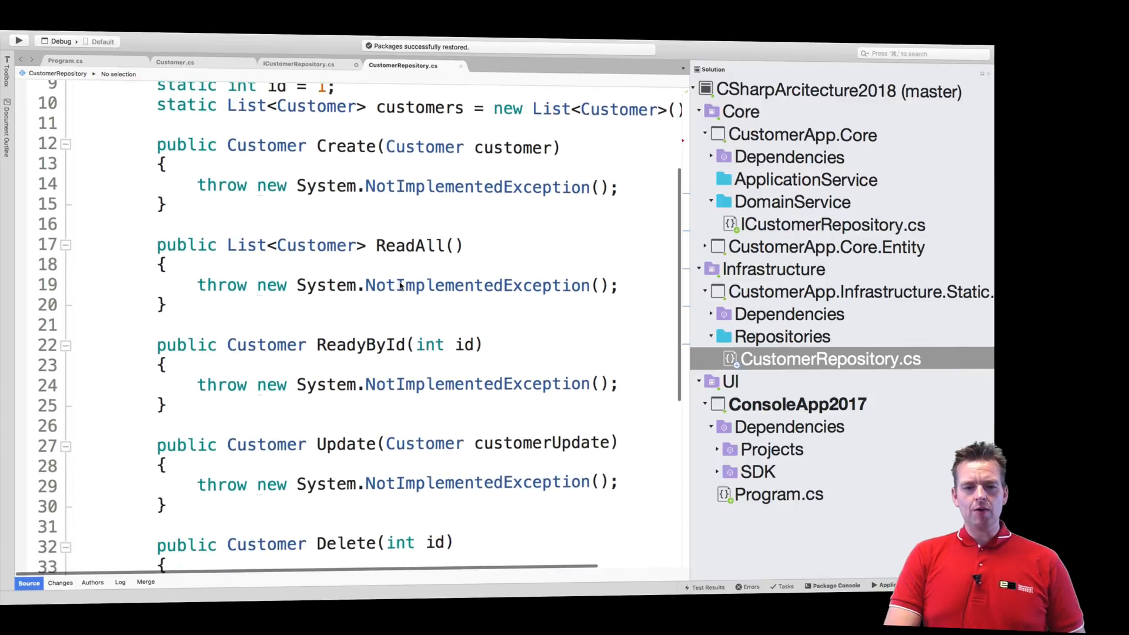
scroll(400, 284, up, 1)
scroll(402, 307, down, 2)
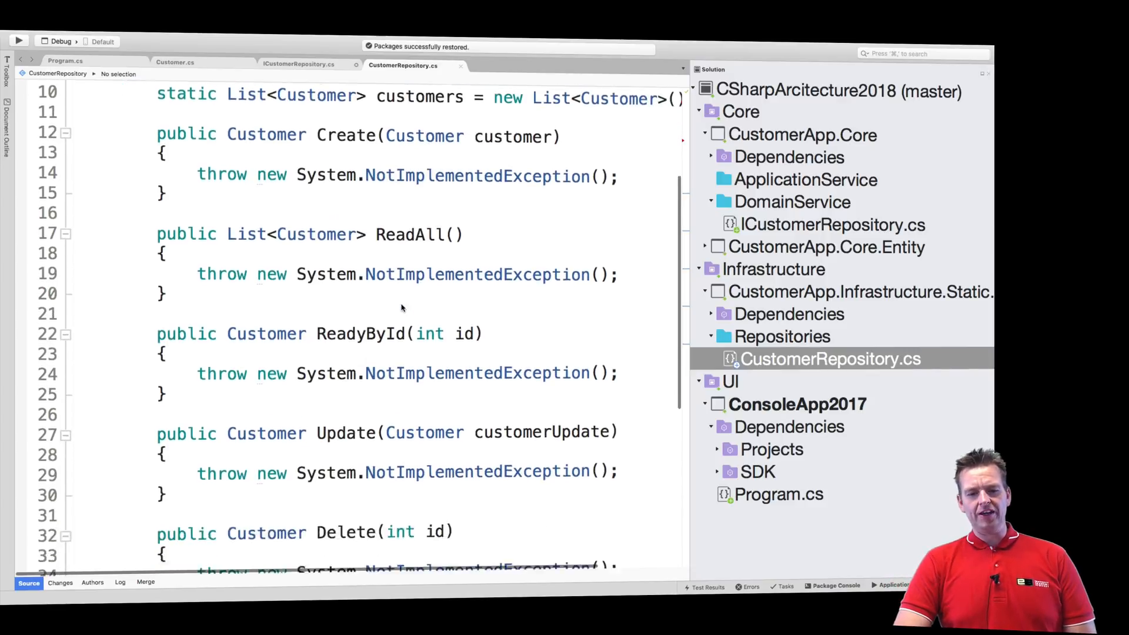
scroll(403, 306, down, 2)
scroll(402, 307, up, 4)
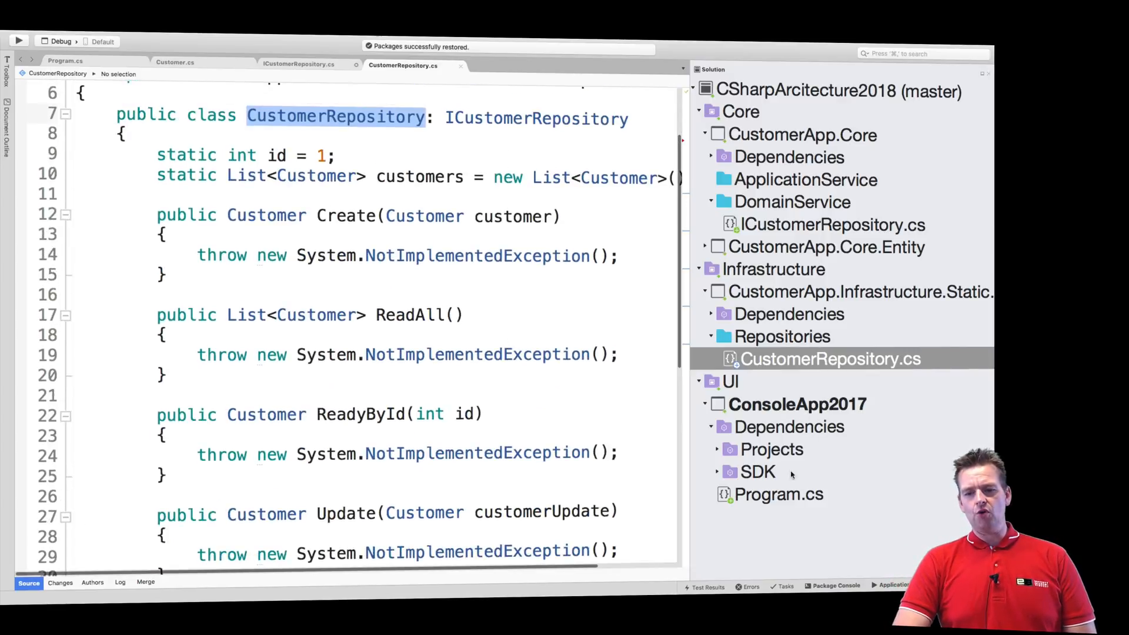
double_click(779, 494)
scroll(448, 432, down, 3)
scroll(505, 310, down, 3)
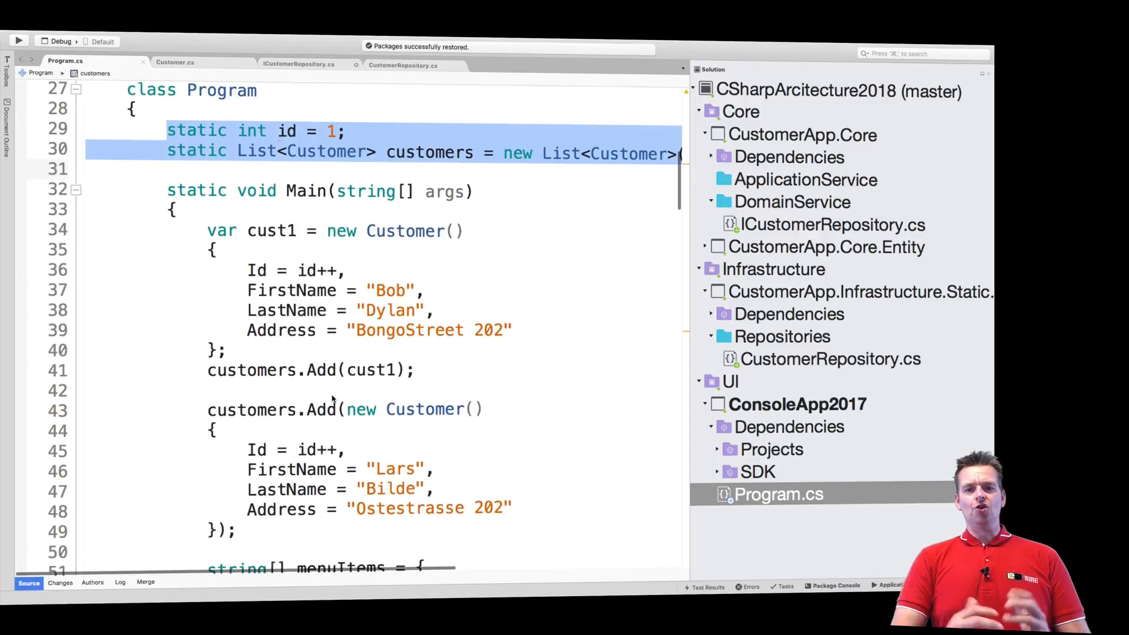
scroll(333, 399, up, 3)
scroll(334, 399, up, 3)
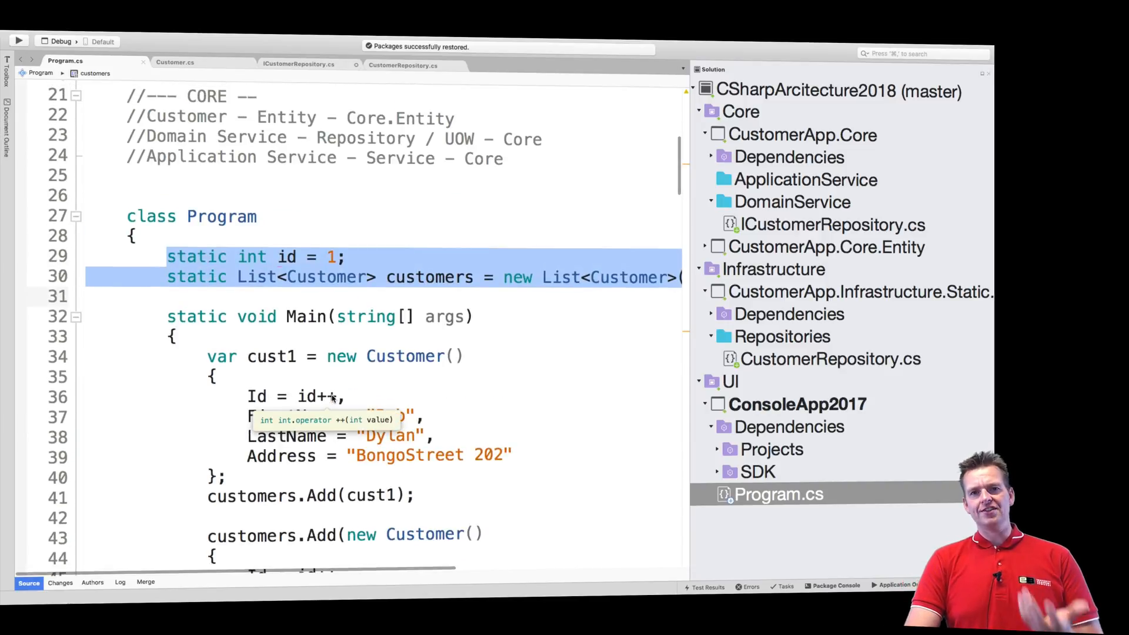
scroll(334, 398, down, 3)
scroll(333, 400, down, 5)
scroll(334, 398, down, 2)
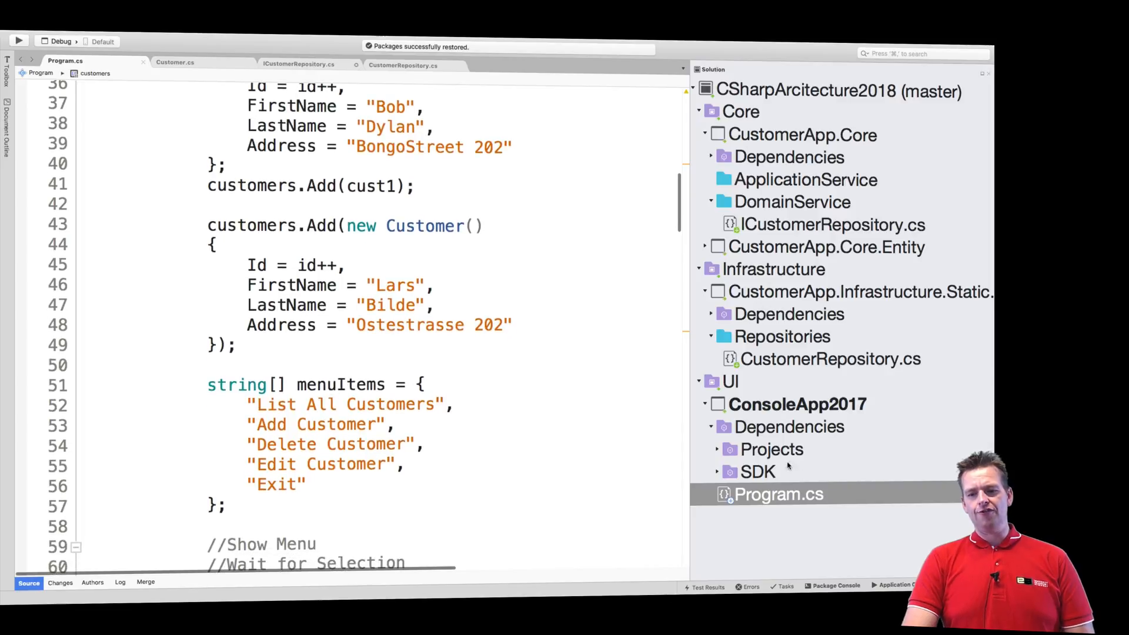
double_click(812, 359)
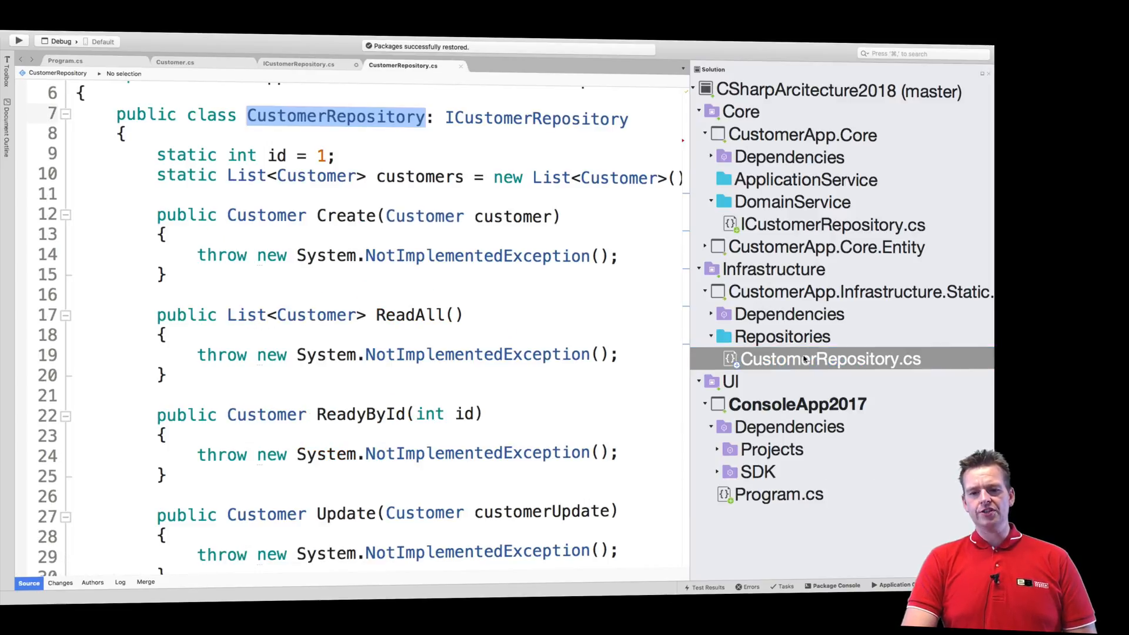